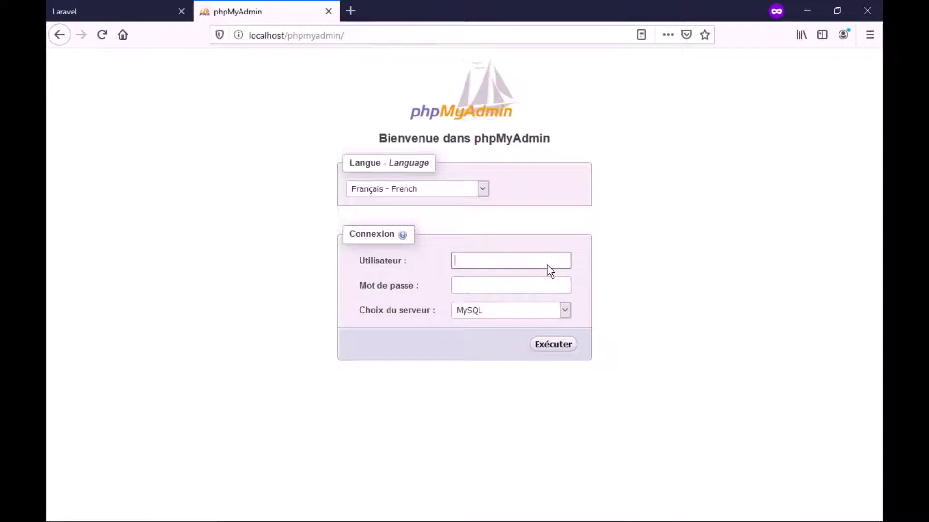
# Step: Sign in to the local phpMyAdmin with the saved user name
pyautogui.click(547, 264)
pyautogui.click(550, 275)
pyautogui.click(556, 344)
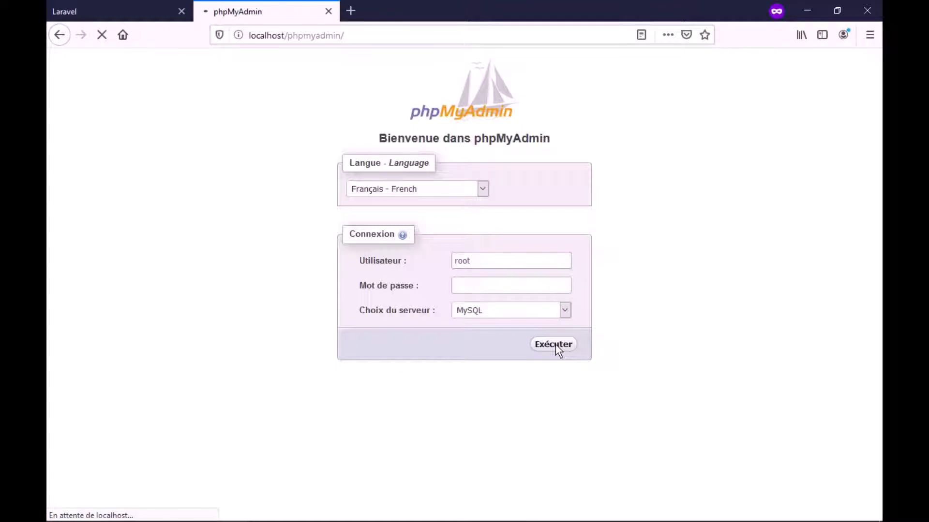
# Step: Quick-export the laravel database as laravel.sql and open its downloads folder
pyautogui.moveTo(555, 521)
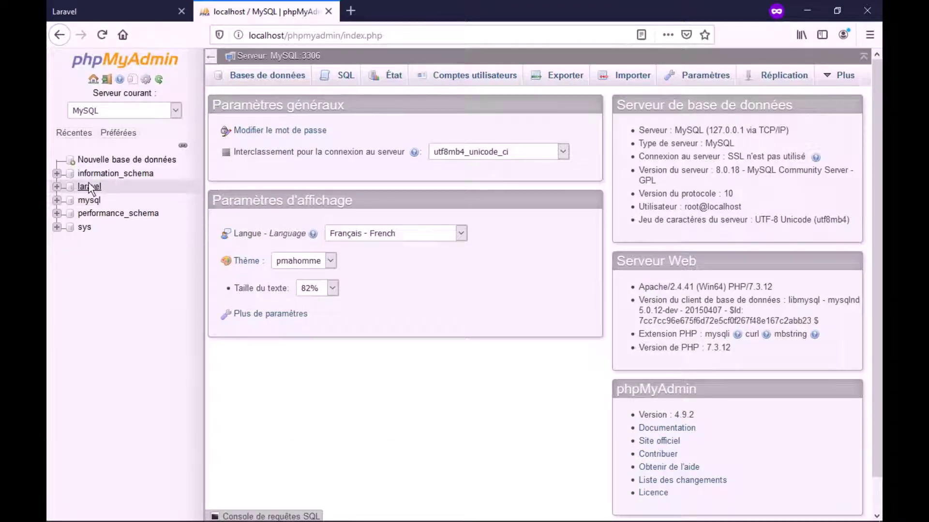
pyautogui.click(89, 186)
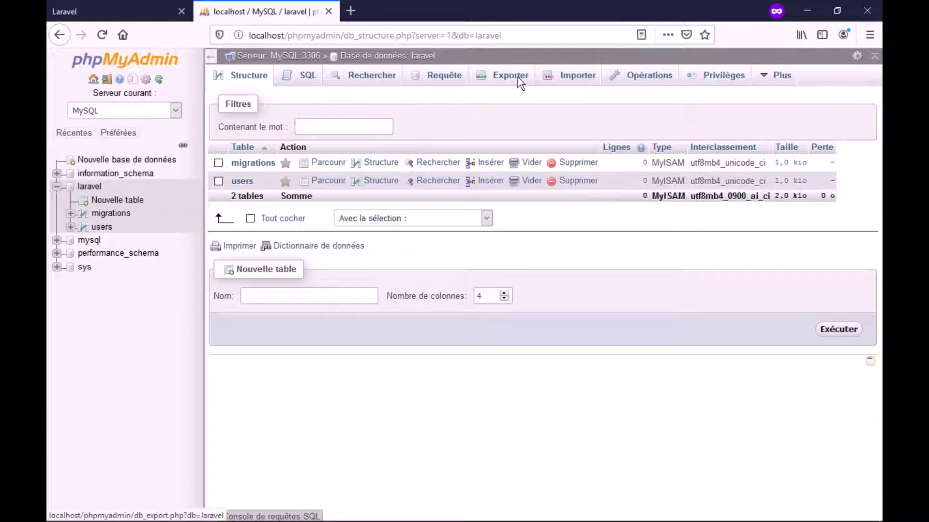
pyautogui.click(517, 77)
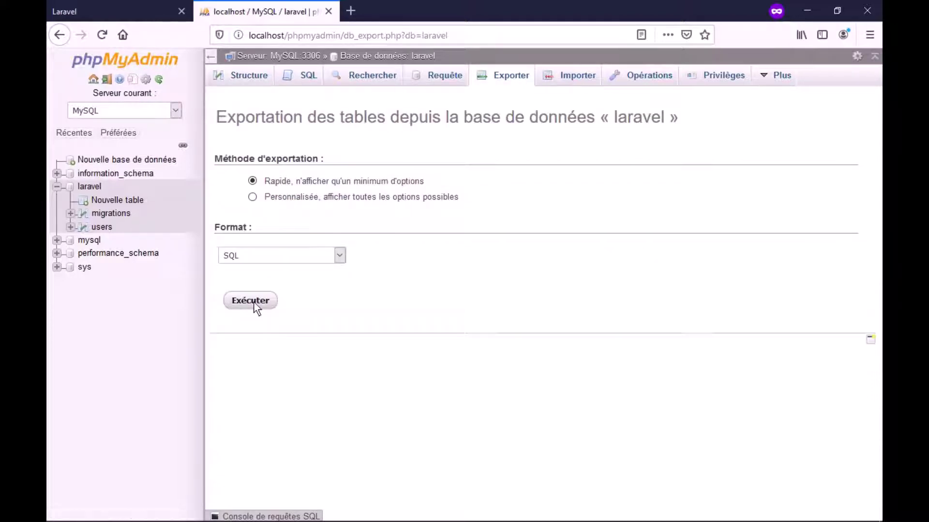
pyautogui.click(251, 301)
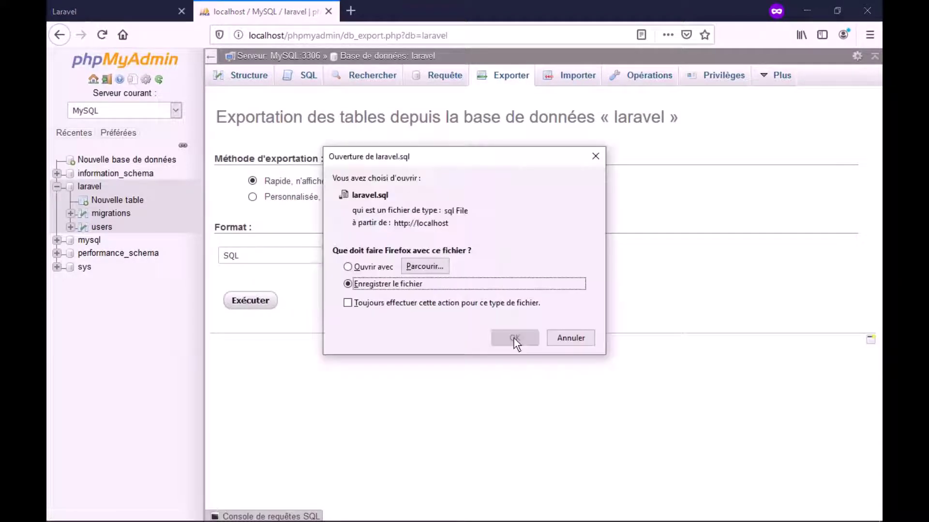
pyautogui.click(513, 341)
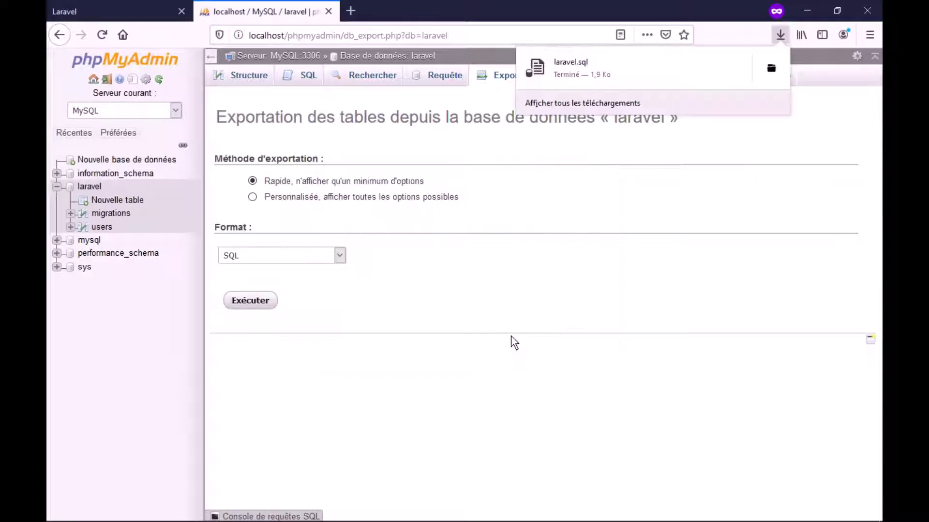
pyautogui.click(772, 69)
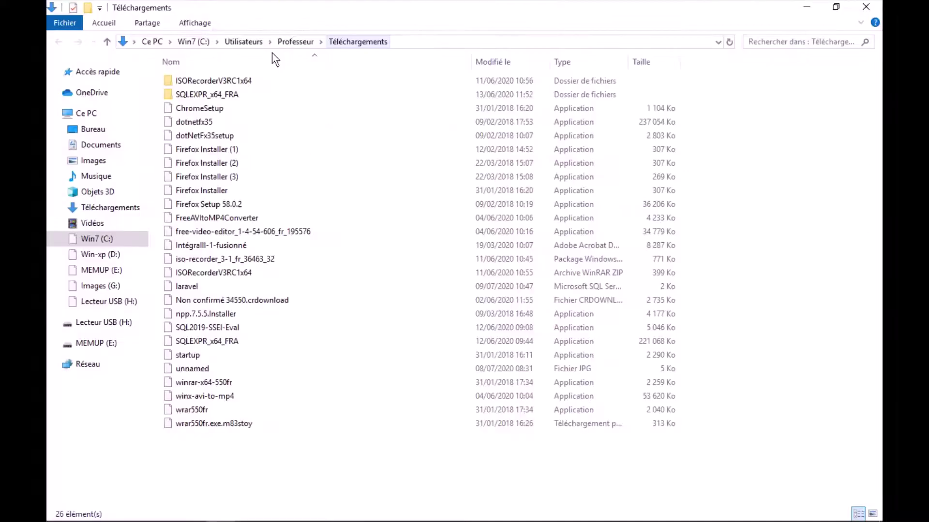
# Step: Minimize the Téléchargements folder and restore the browser showing the cPanel File Manager
pyautogui.click(806, 7)
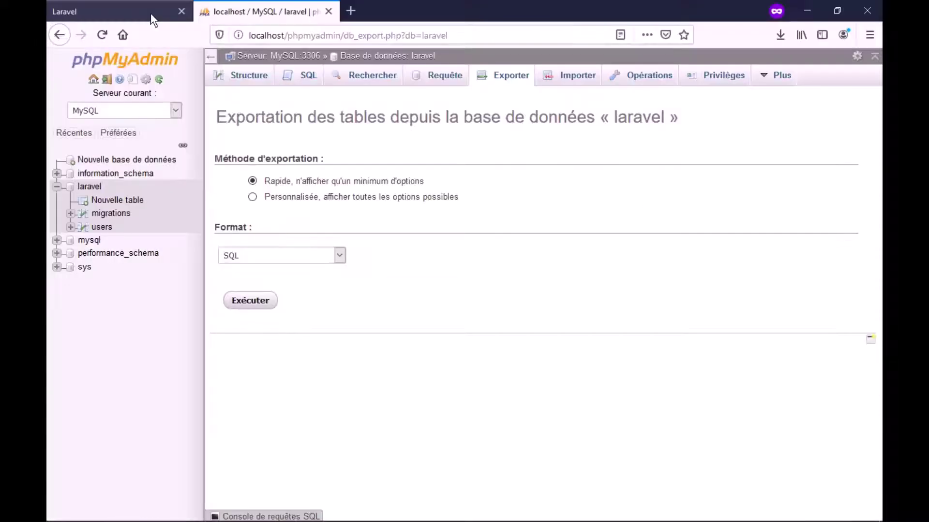
pyautogui.click(352, 11)
pyautogui.click(805, 12)
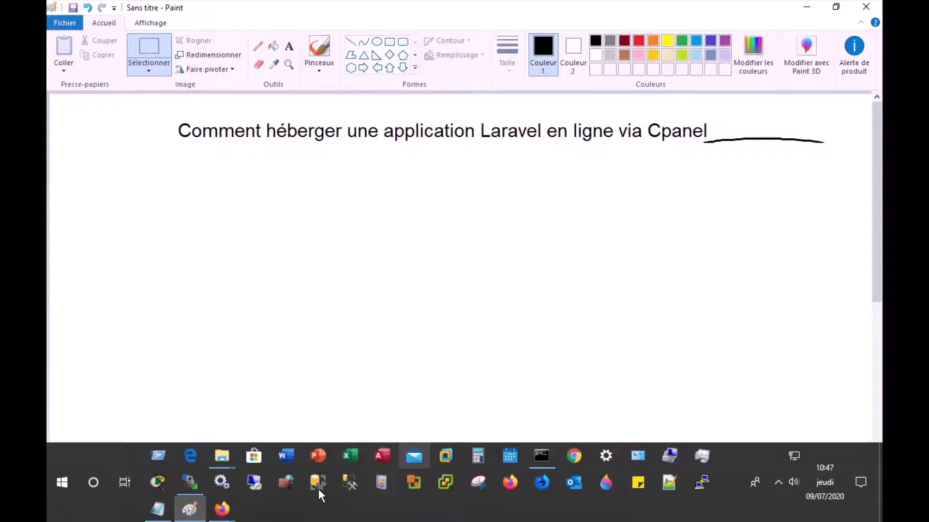
pyautogui.moveTo(224, 510)
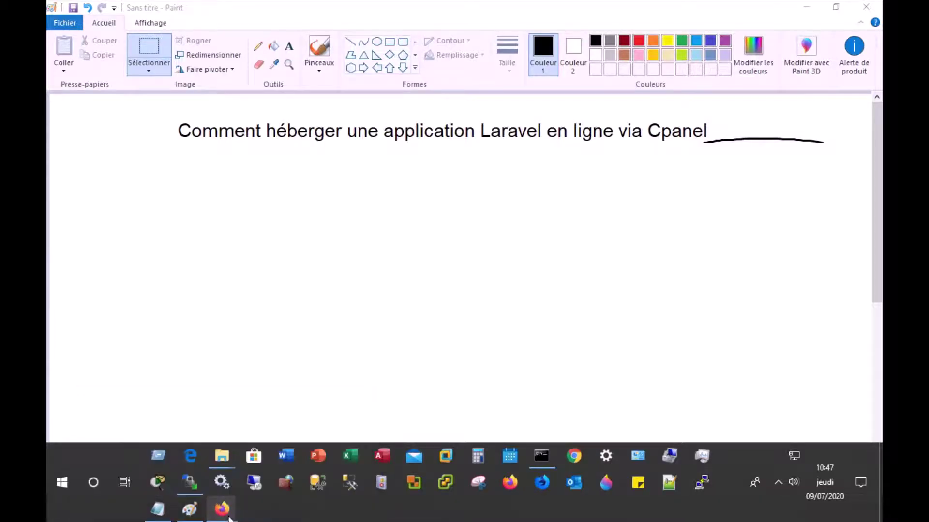
pyautogui.click(229, 518)
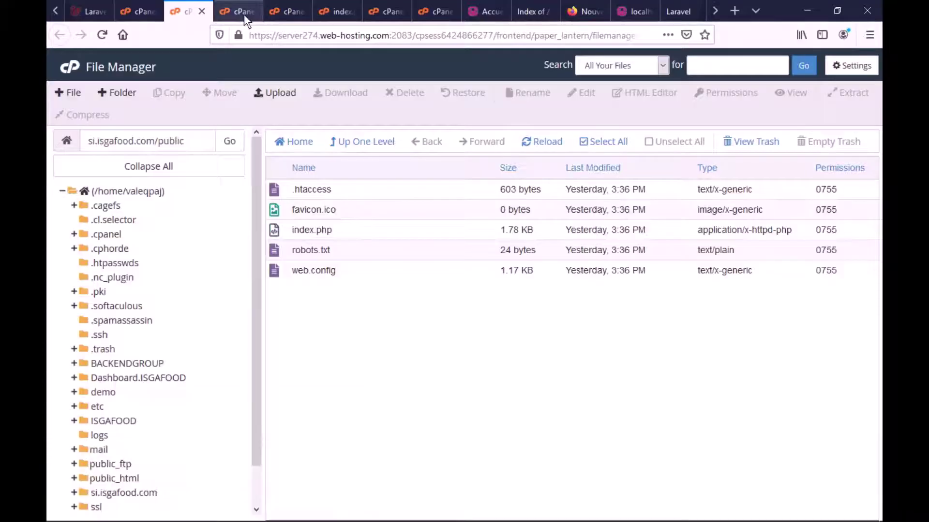
# Step: From the cPanel home page's Databases section, launch the hosted phpMyAdmin in a new tab
pyautogui.click(146, 14)
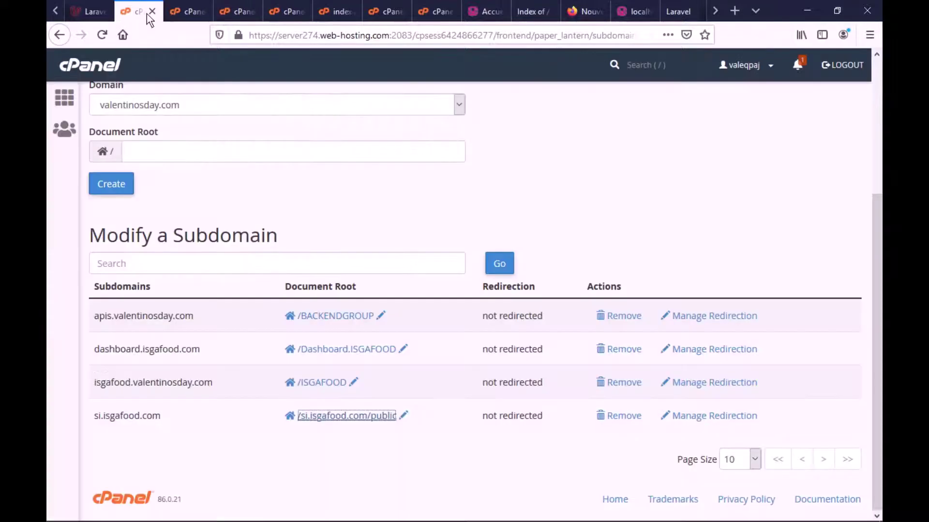
pyautogui.click(59, 96)
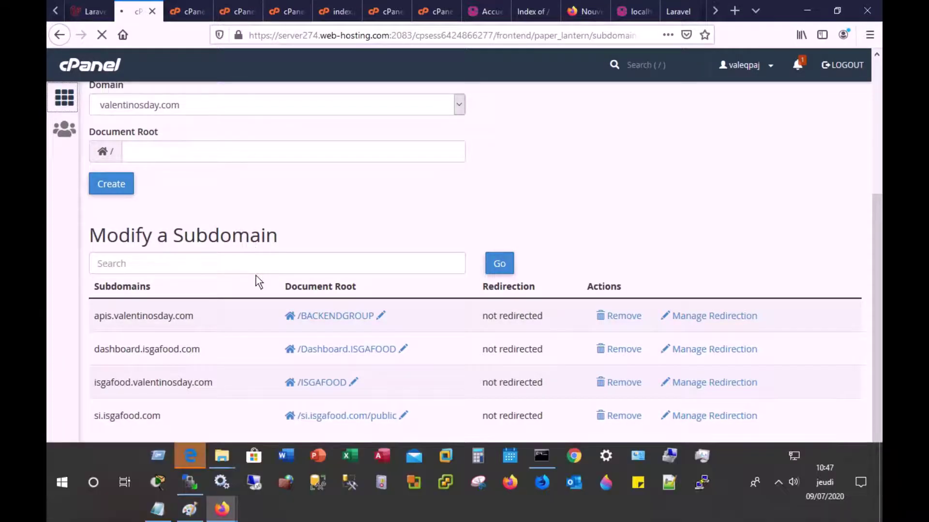
pyautogui.click(201, 446)
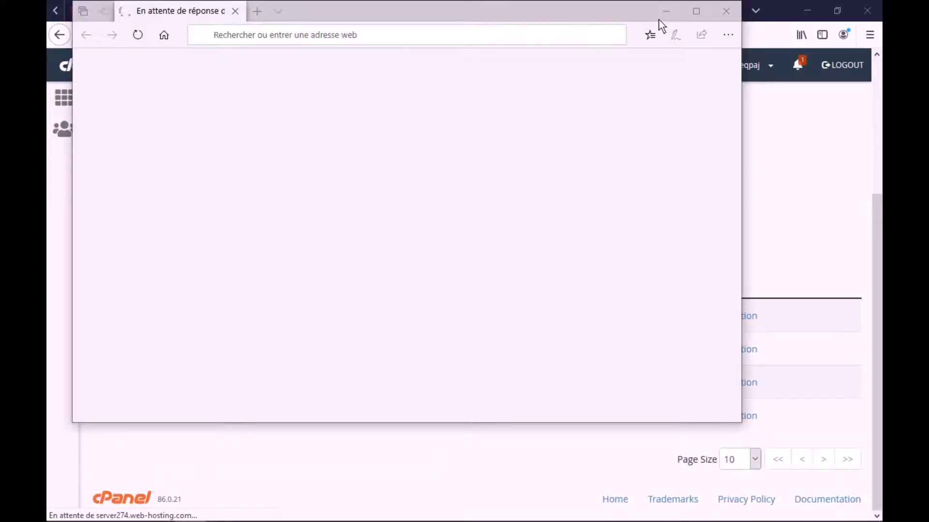
pyautogui.click(658, 18)
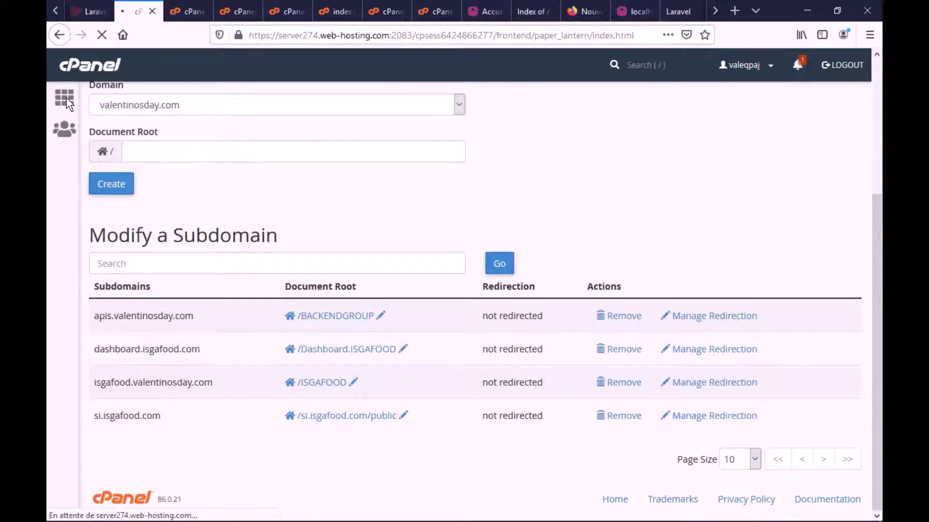
pyautogui.click(65, 98)
pyautogui.scroll(-4, 321, 348)
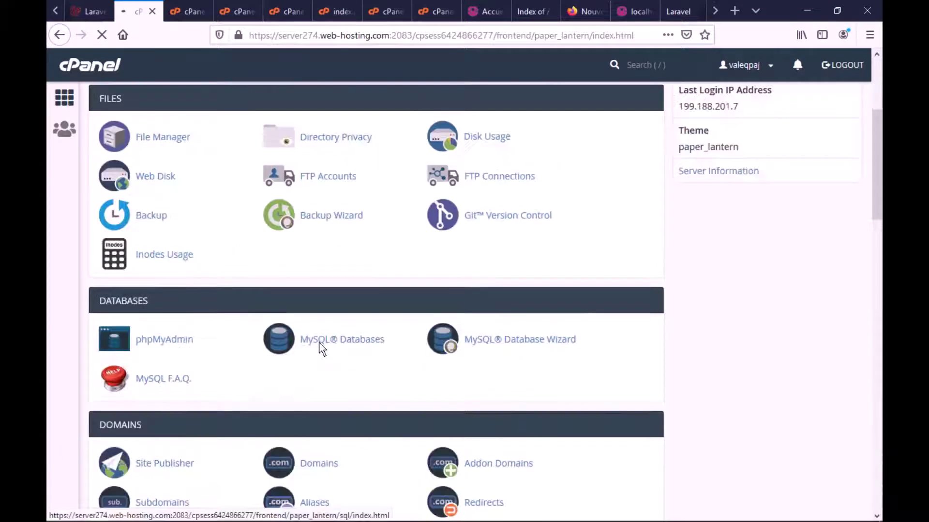
pyautogui.scroll(-3, 202, 251)
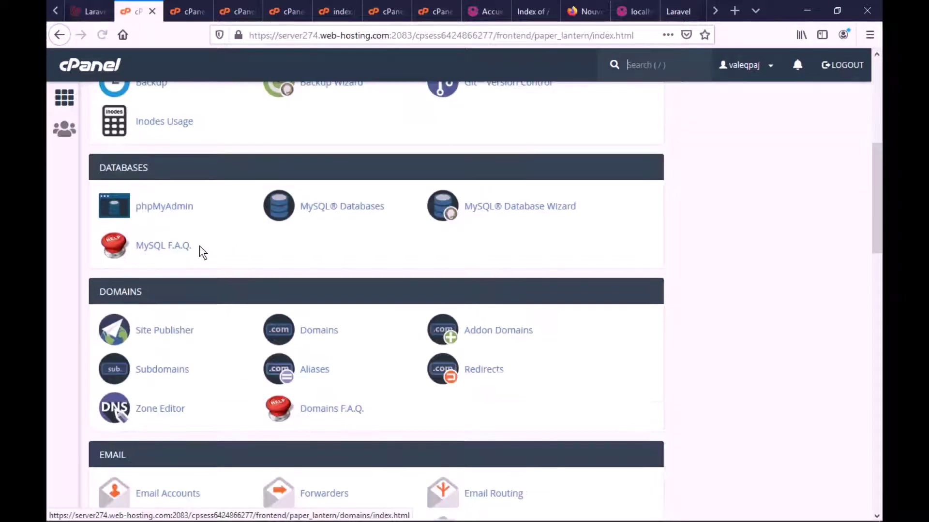
pyautogui.click(167, 207)
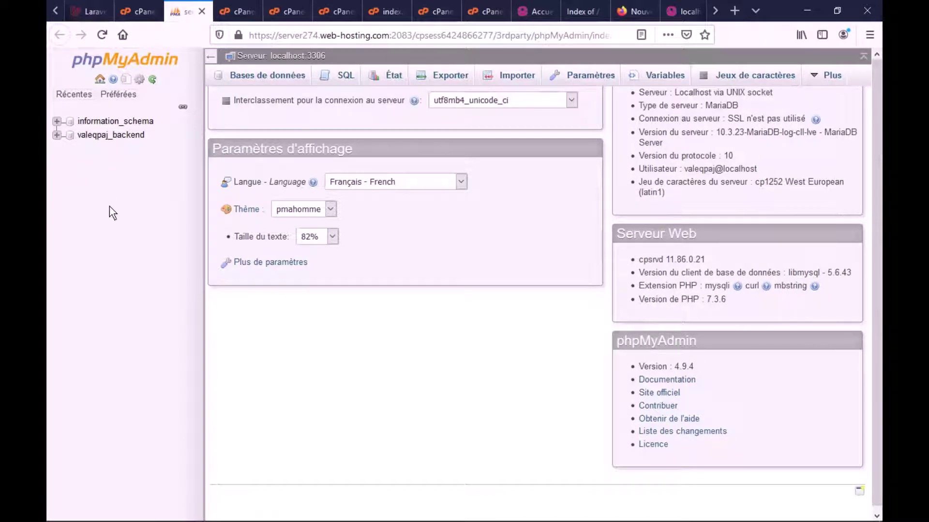
pyautogui.scroll(1, 279, 83)
# Step: List the hosting server's databases (information_schema and backend), then return to the cPanel tab
pyautogui.click(280, 82)
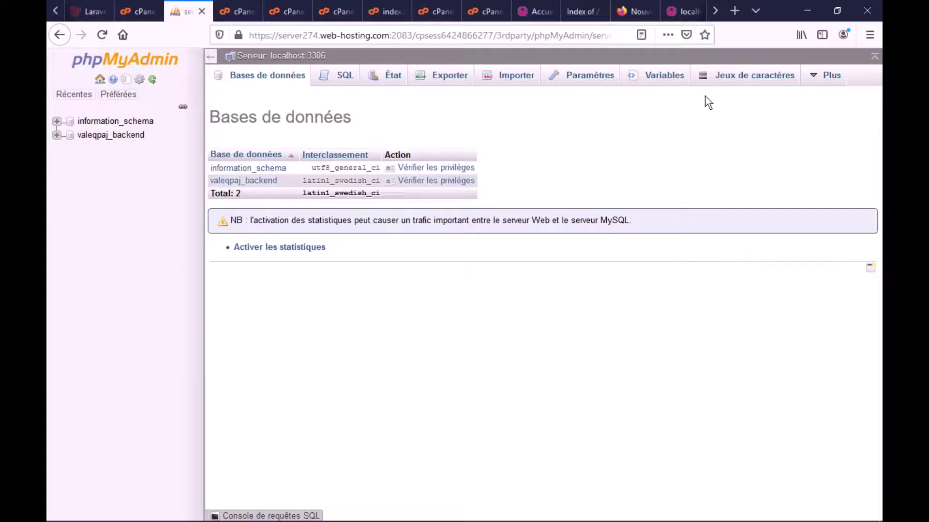
pyautogui.click(138, 13)
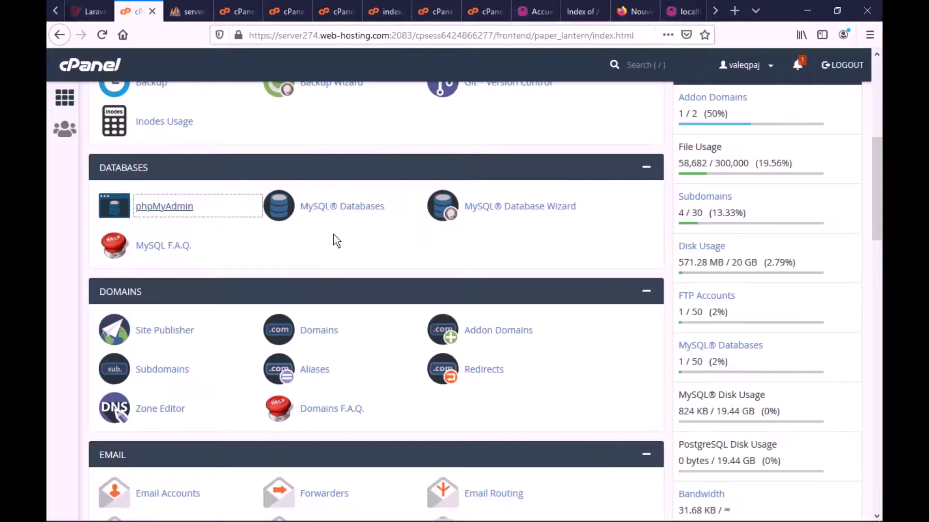
# Step: Create an account-prefixed MySQL database named 'laravel' on the MySQL Databases page
pyautogui.click(343, 208)
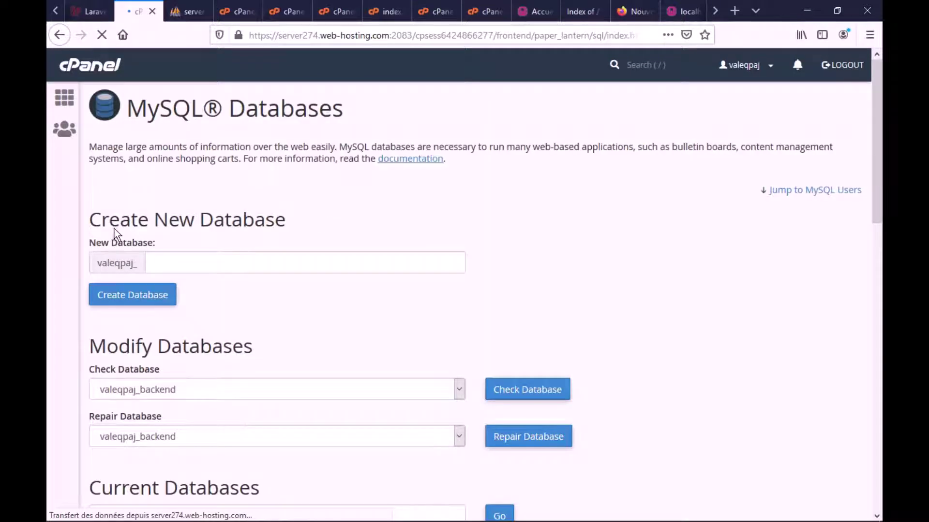
pyautogui.click(204, 269)
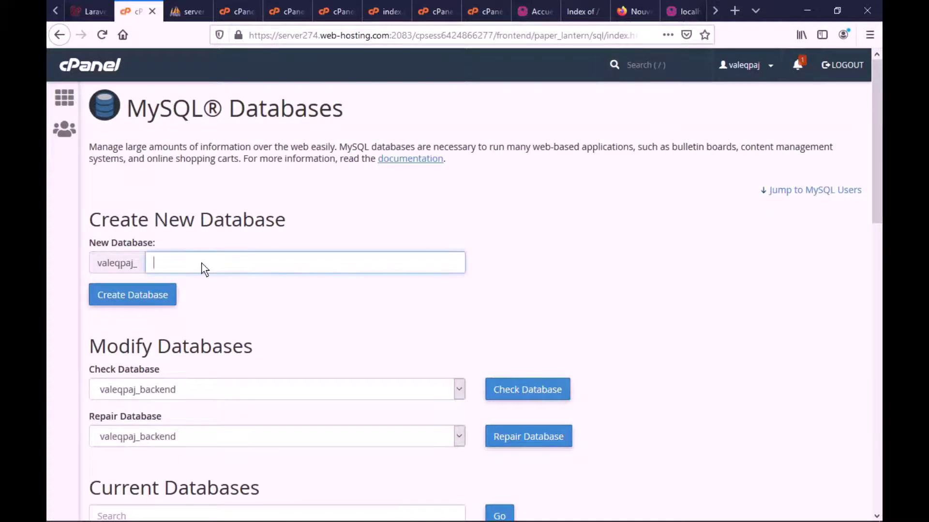
pyautogui.write('lara')
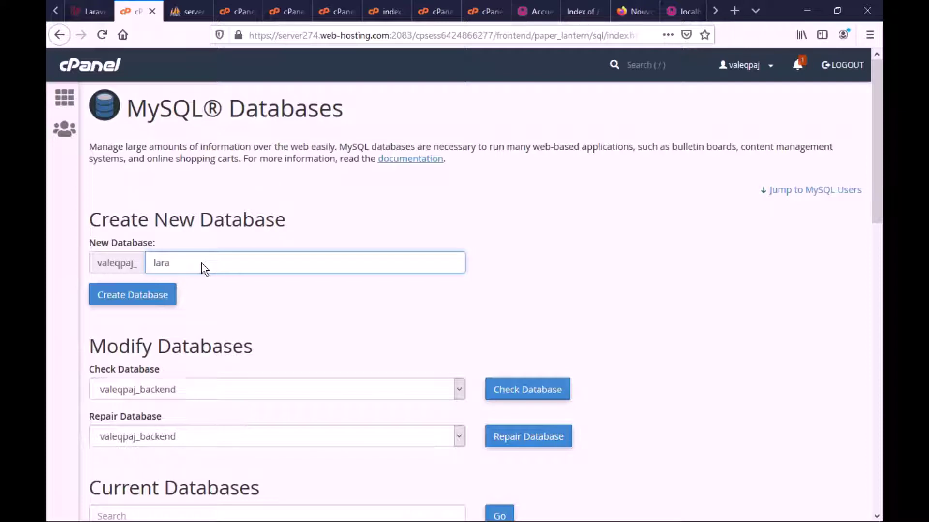
pyautogui.write('vel')
pyautogui.click(149, 293)
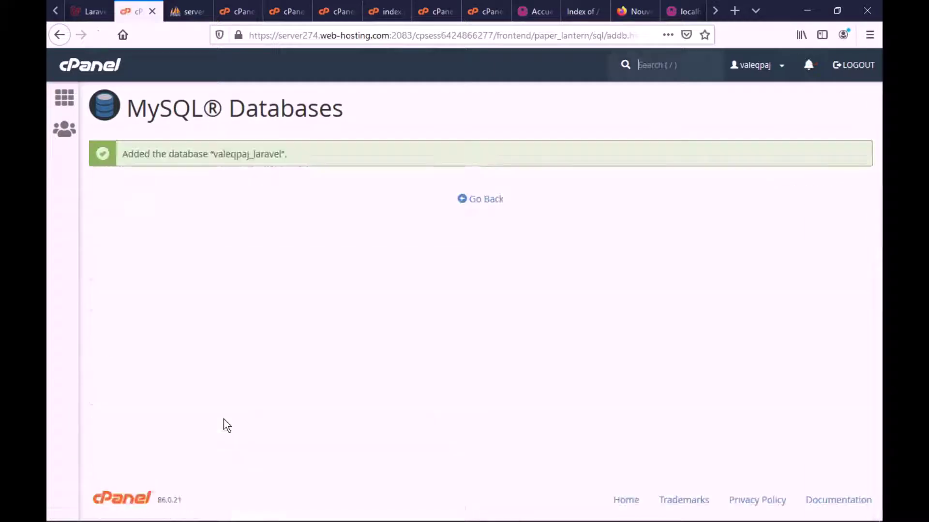
pyautogui.click(481, 199)
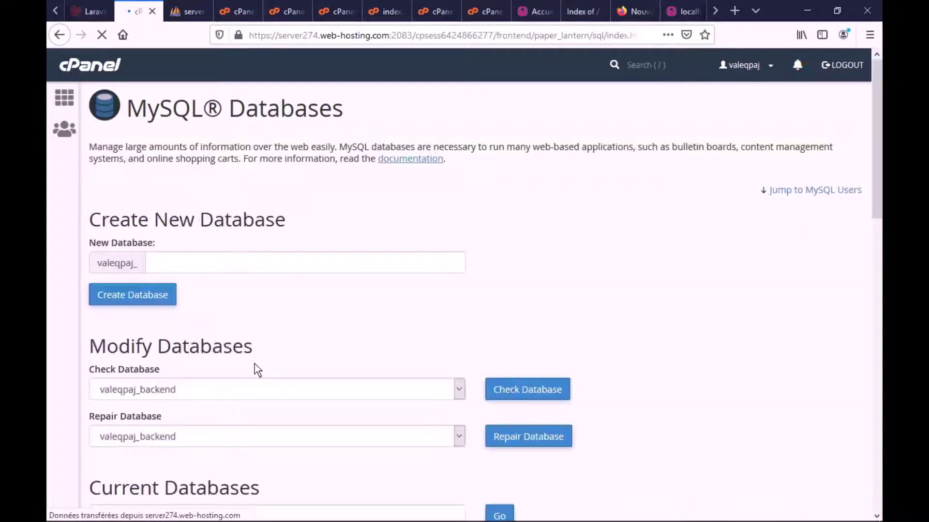
# Step: Enter 'laravel' as the new MySQL user's name
pyautogui.scroll(-4, 250, 396)
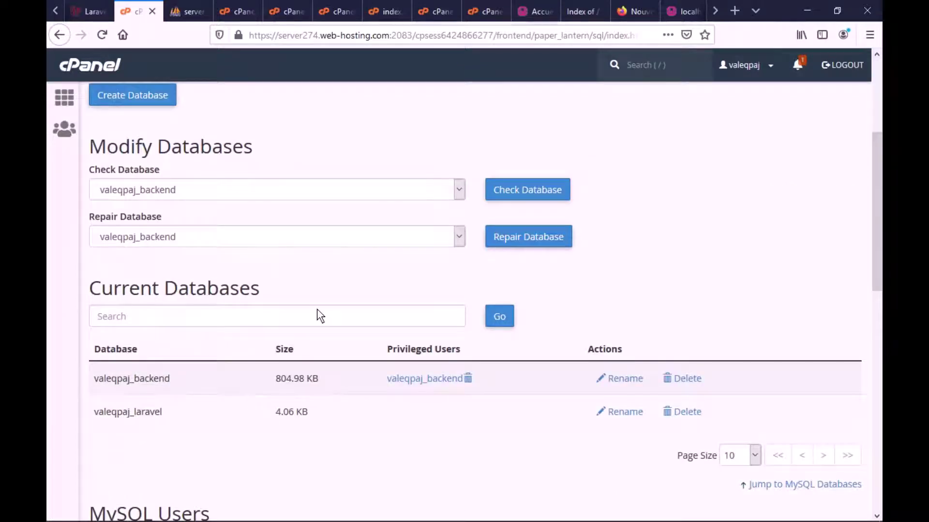
pyautogui.scroll(-2, 205, 388)
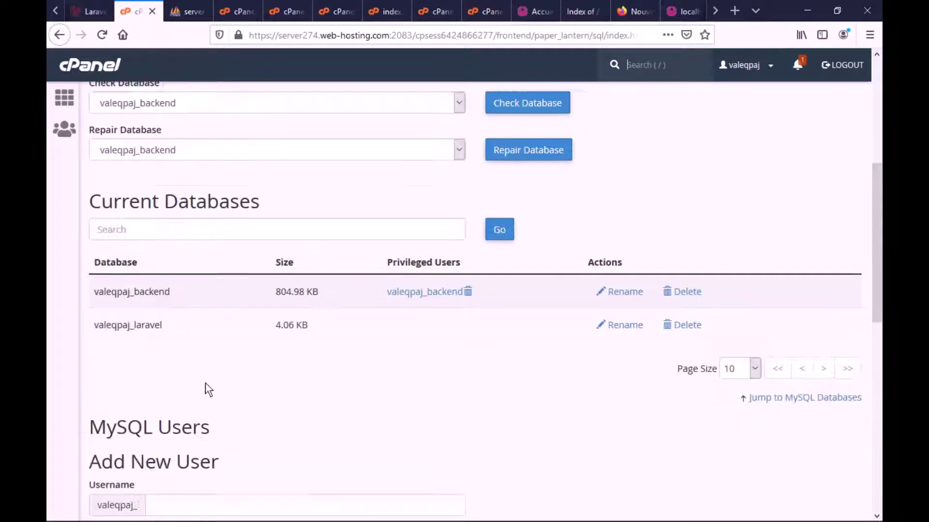
pyautogui.scroll(-2, 209, 390)
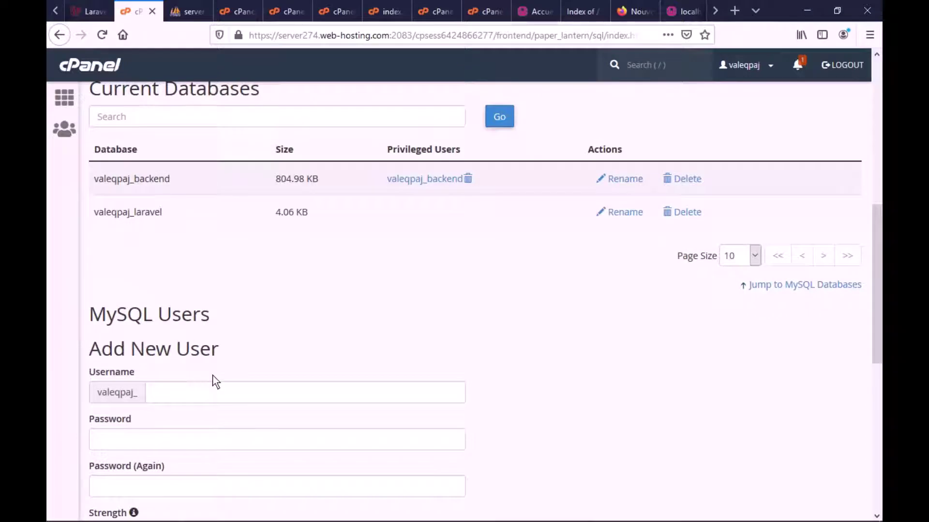
pyautogui.scroll(-4, 215, 382)
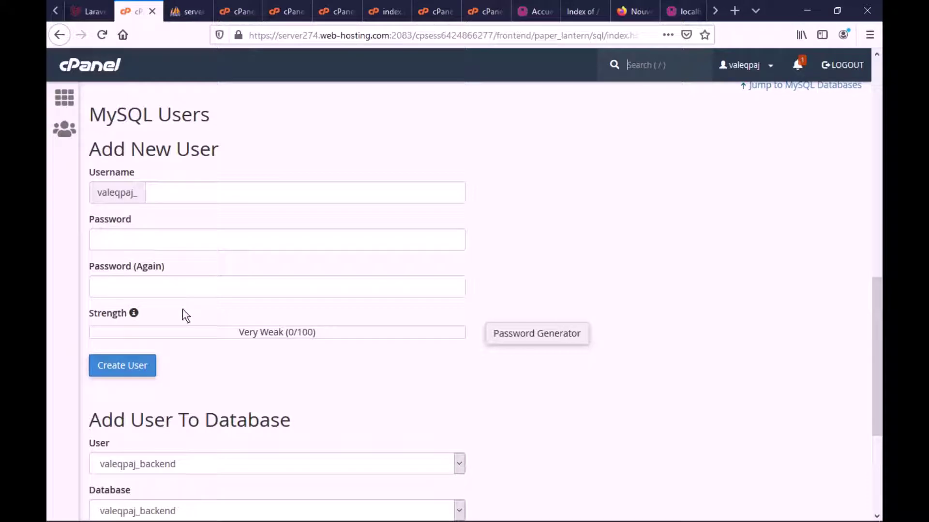
pyautogui.scroll(2, 182, 328)
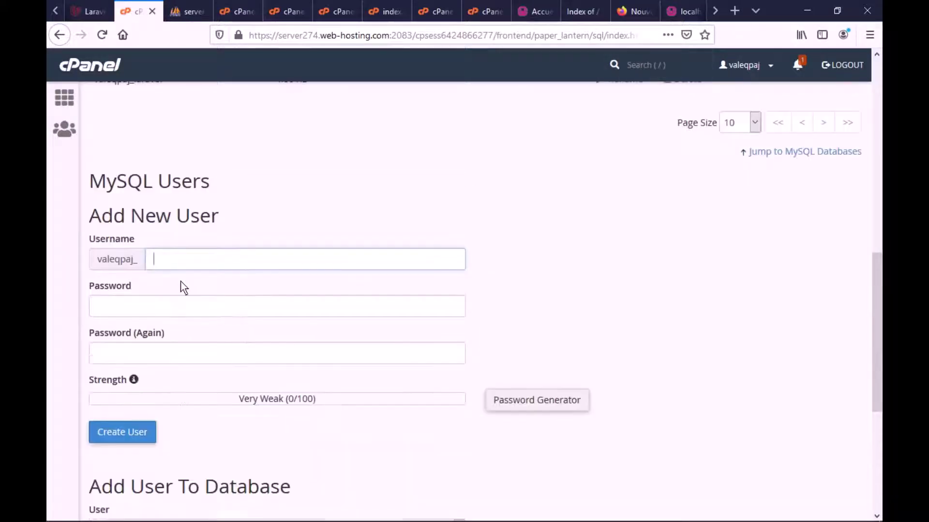
pyautogui.write('la')
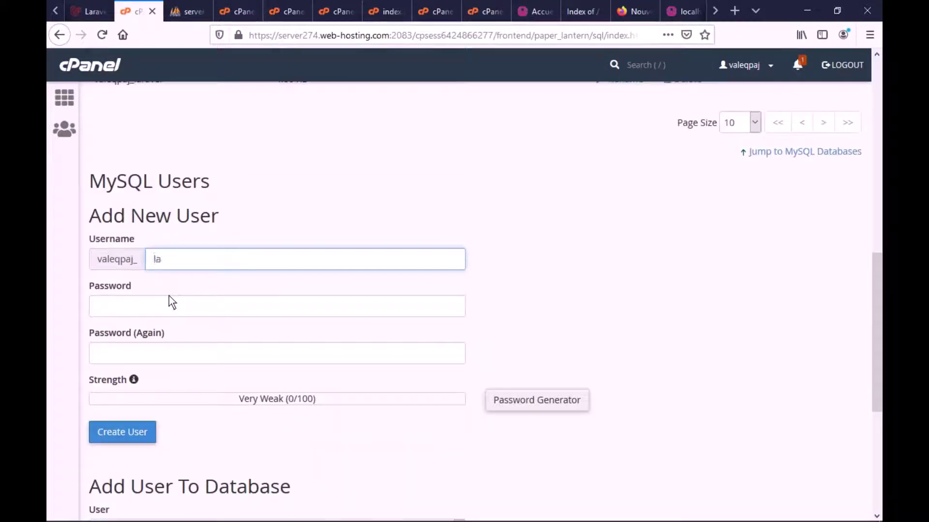
pyautogui.write('ravel')
# Step: Generate and copy a very strong password, then create the valeqpaj_laravel user
pyautogui.click(167, 300)
pyautogui.click(503, 402)
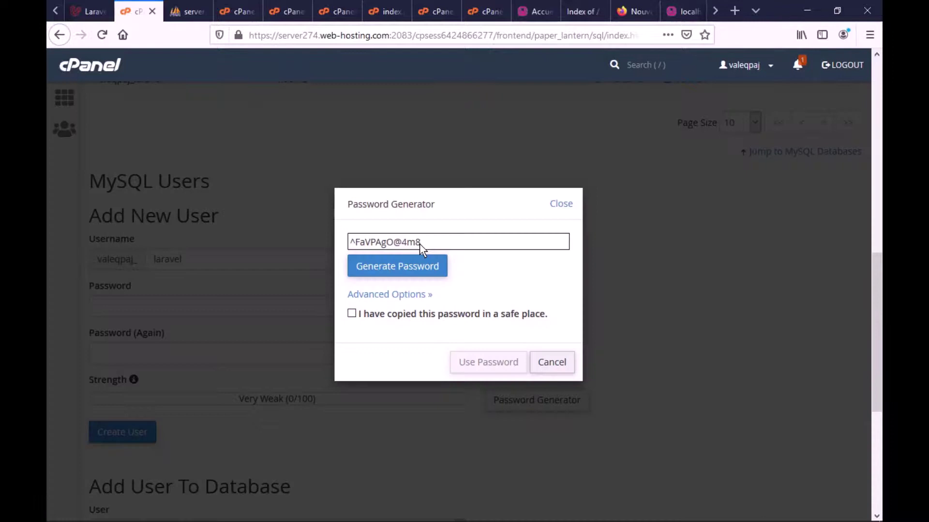
pyautogui.moveTo(419, 242); pyautogui.dragTo(336, 251)
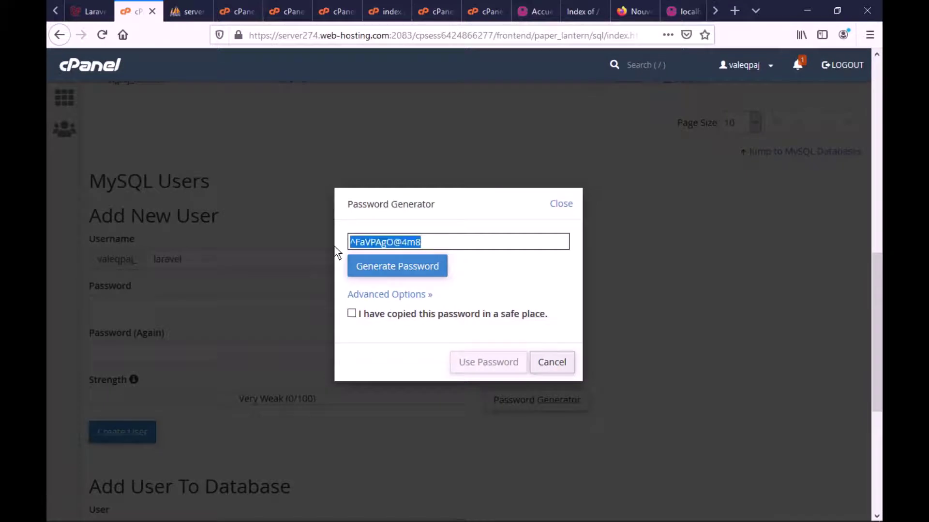
pyautogui.click(350, 314)
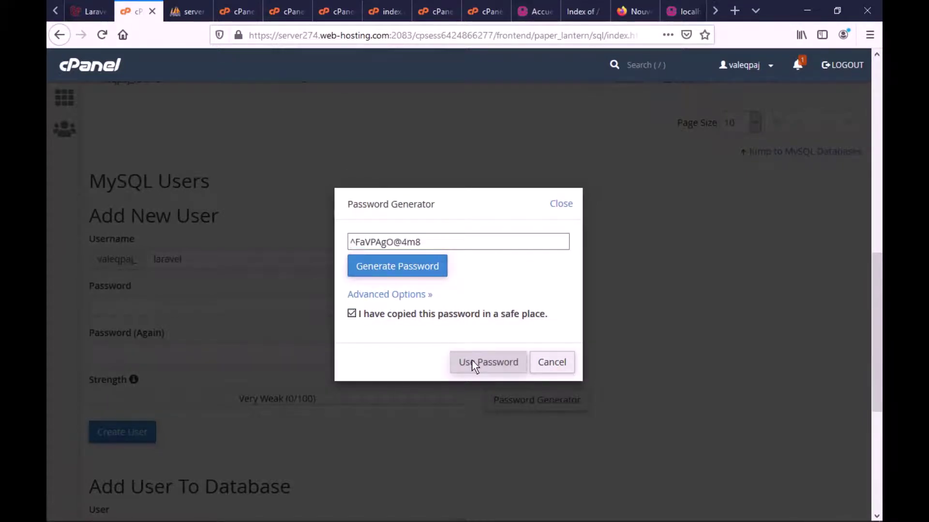
pyautogui.click(472, 362)
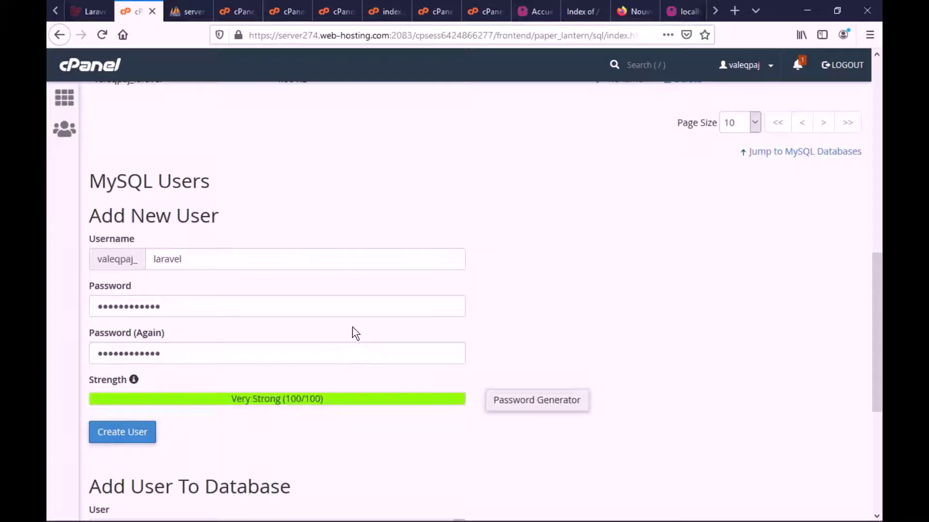
pyautogui.click(130, 432)
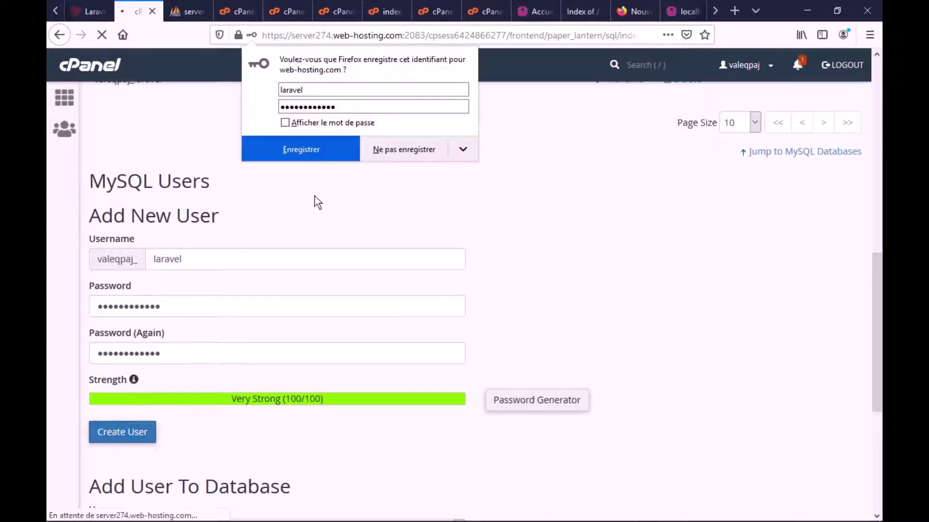
pyautogui.click(394, 150)
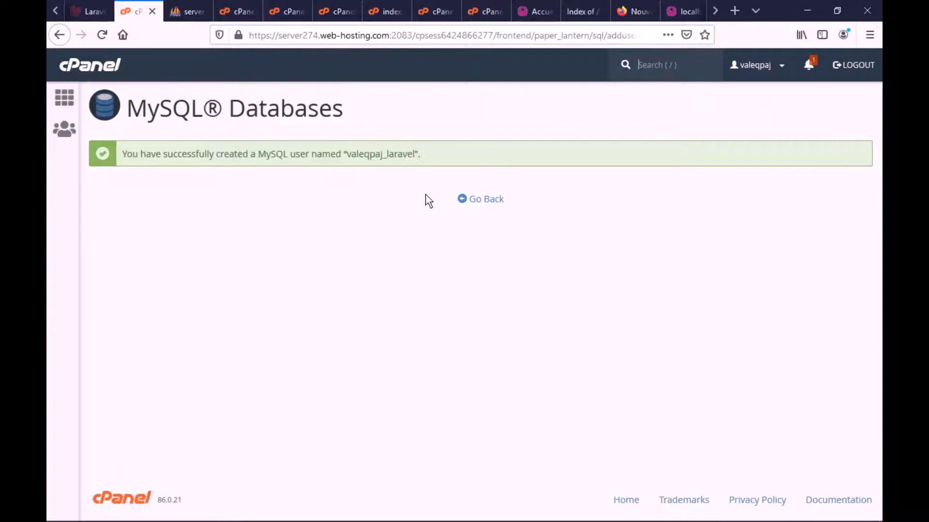
pyautogui.click(481, 199)
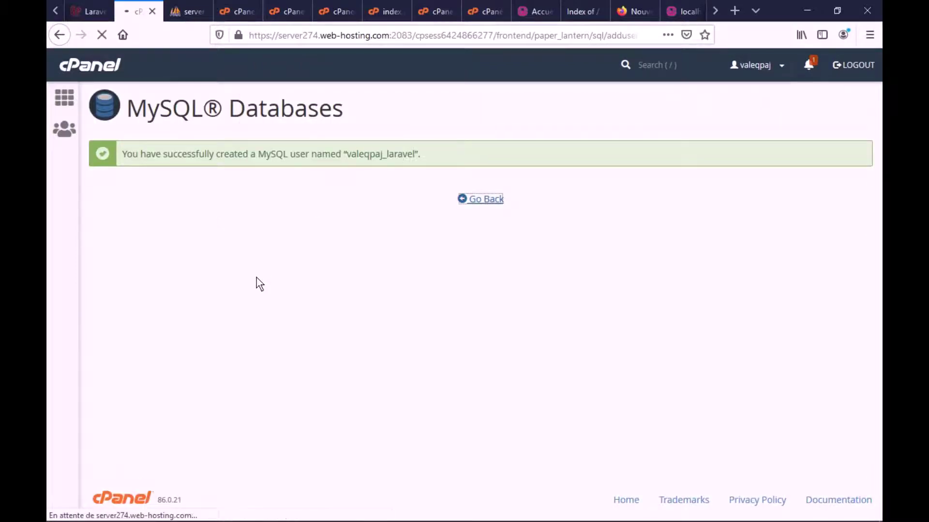
# Step: Pick valeqpaj_laravel in the check-database and repair-database dropdowns
pyautogui.scroll(-3, 266, 305)
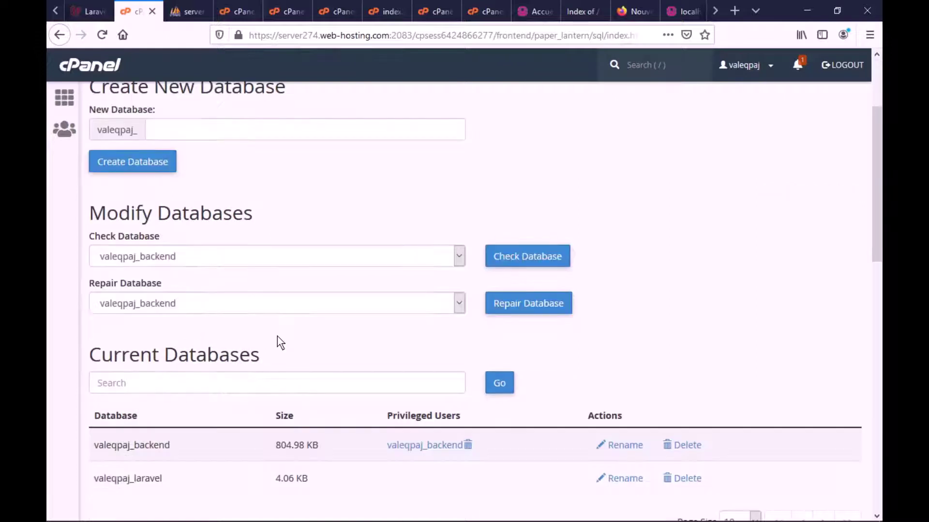
pyautogui.click(458, 256)
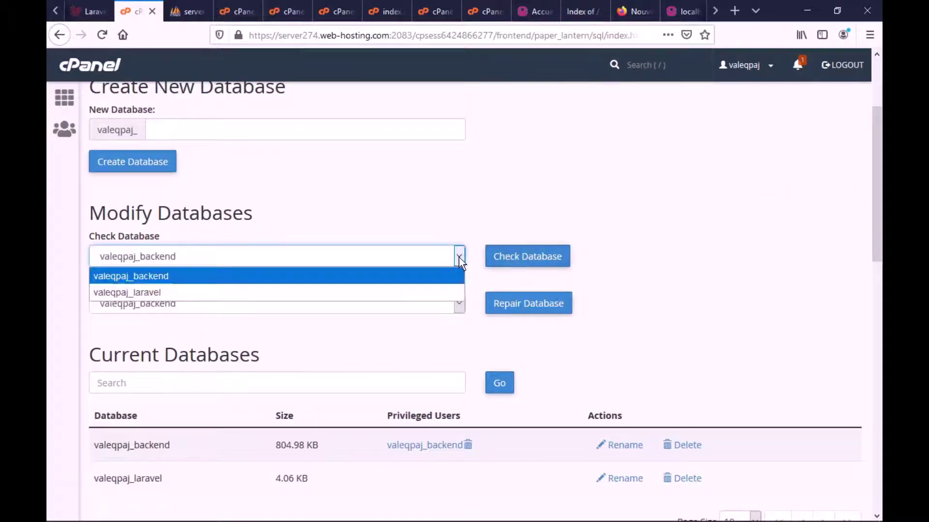
pyautogui.click(238, 292)
pyautogui.click(238, 296)
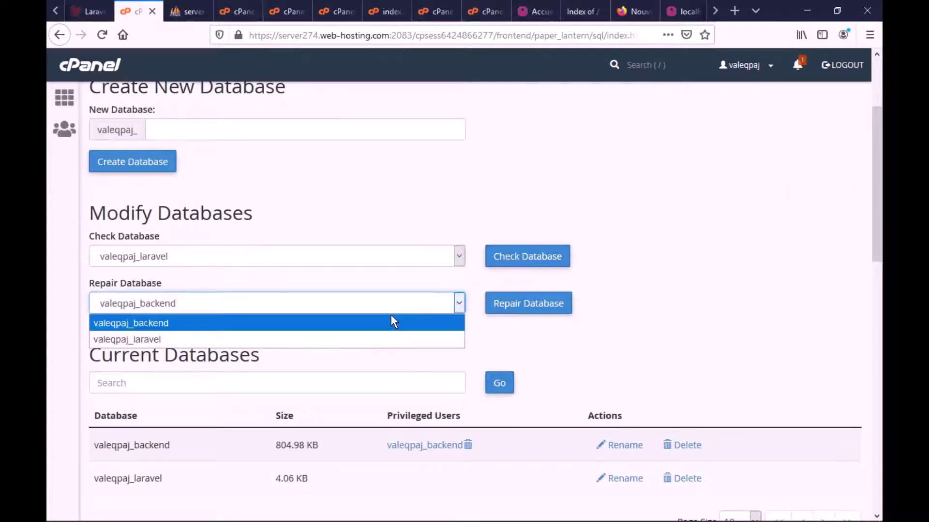
pyautogui.click(355, 339)
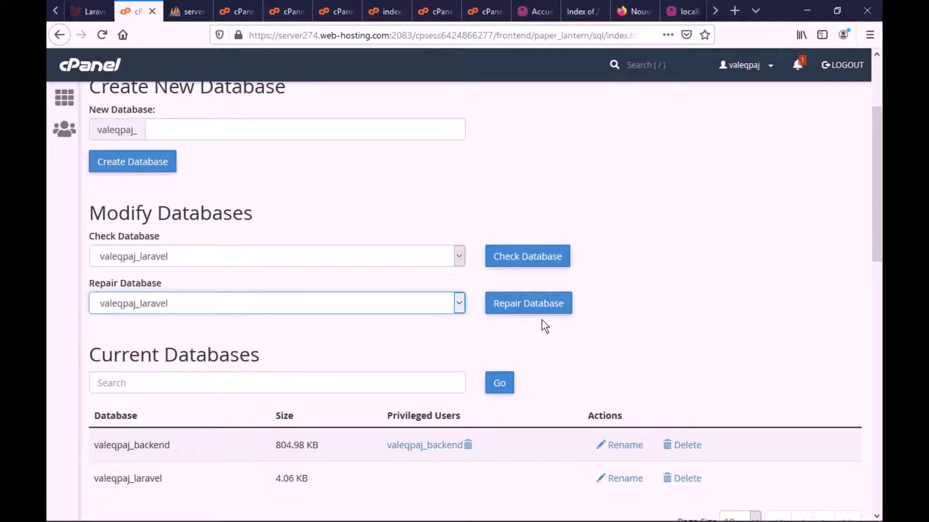
# Step: Add user valeqpaj_laravel to database valeqpaj_laravel under Add User To Database
pyautogui.scroll(-4, 363, 341)
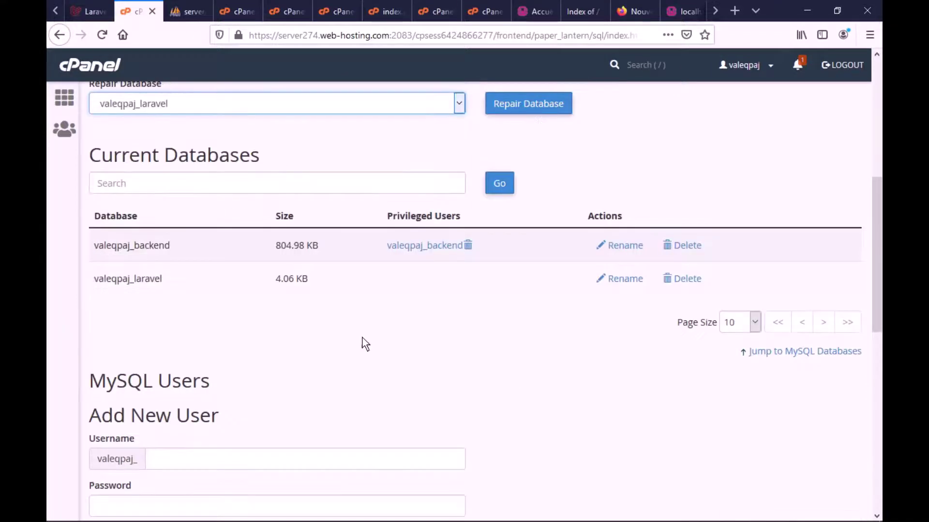
pyautogui.scroll(-5, 365, 345)
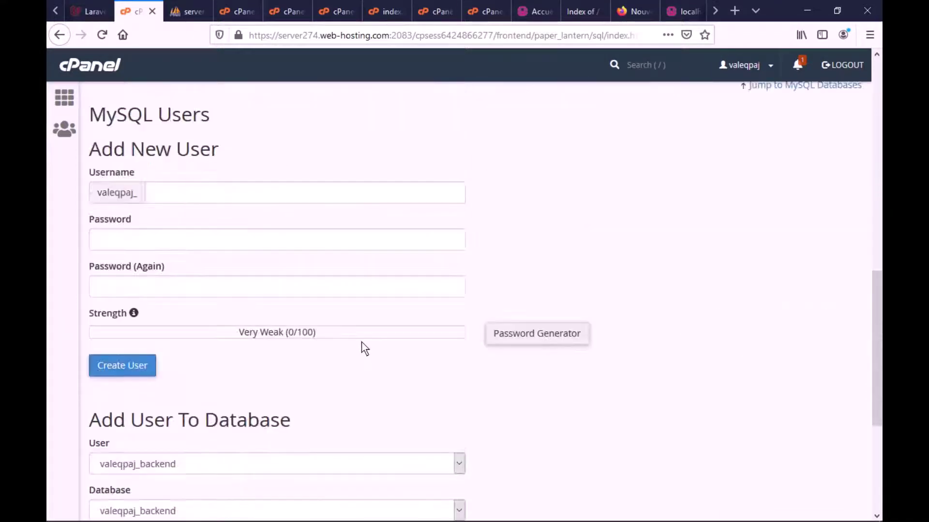
pyautogui.scroll(-3, 361, 341)
pyautogui.scroll(-2, 190, 321)
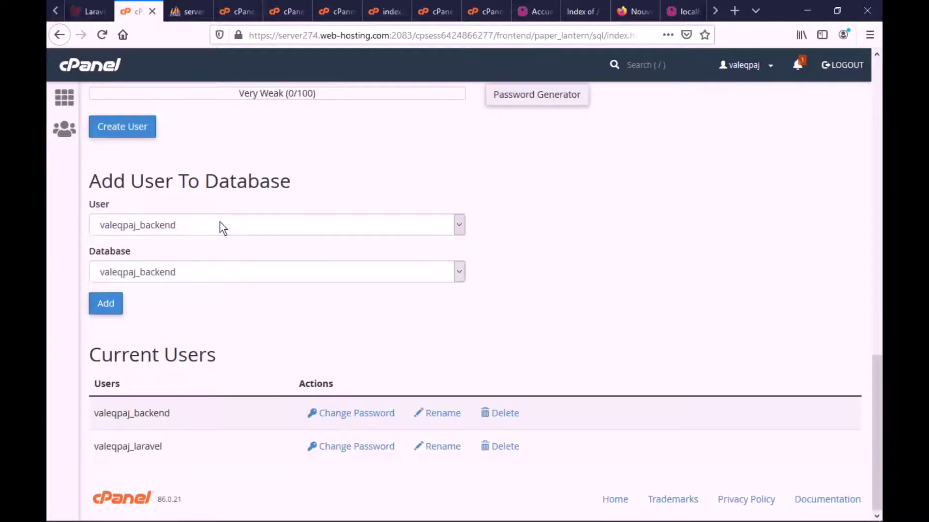
pyautogui.click(460, 227)
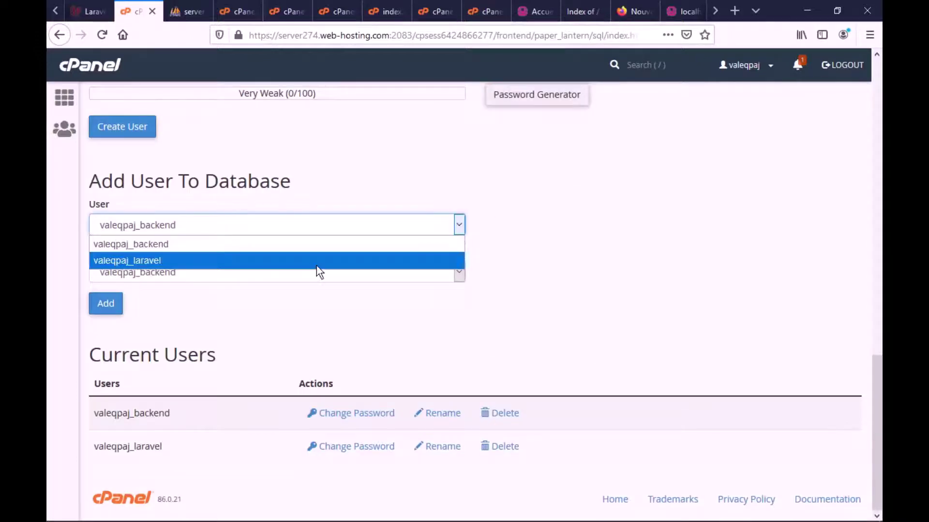
pyautogui.click(317, 261)
pyautogui.click(454, 278)
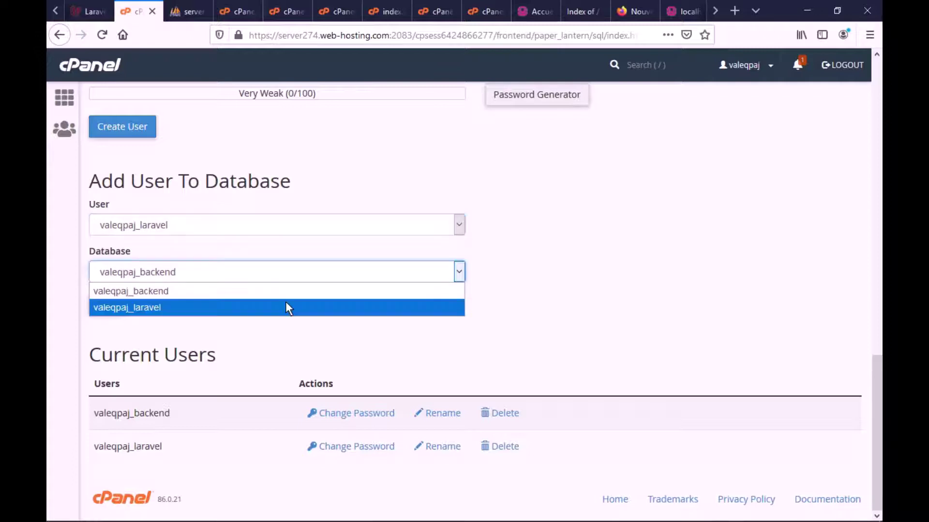
pyautogui.click(287, 308)
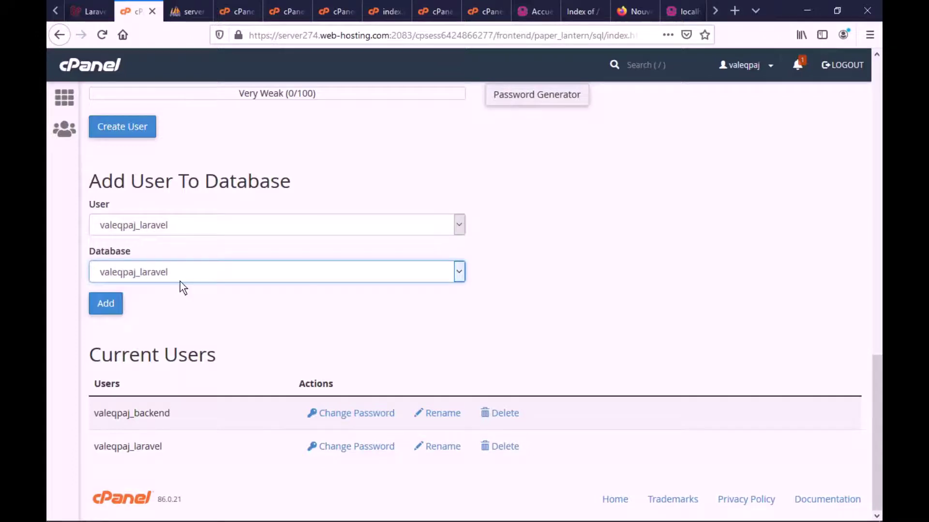
pyautogui.click(111, 304)
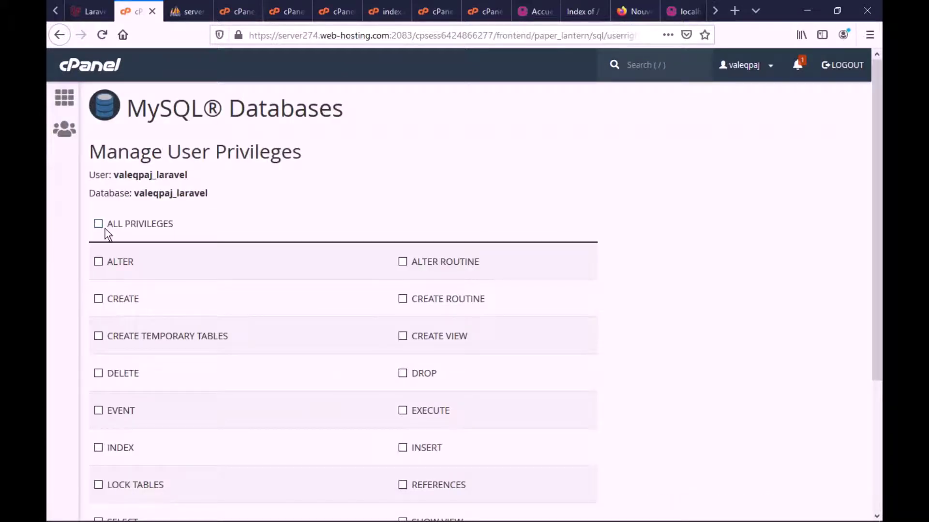
# Step: Tick ALL PRIVILEGES for valeqpaj_laravel and save with Make Changes
pyautogui.click(106, 227)
pyautogui.scroll(-3, 280, 339)
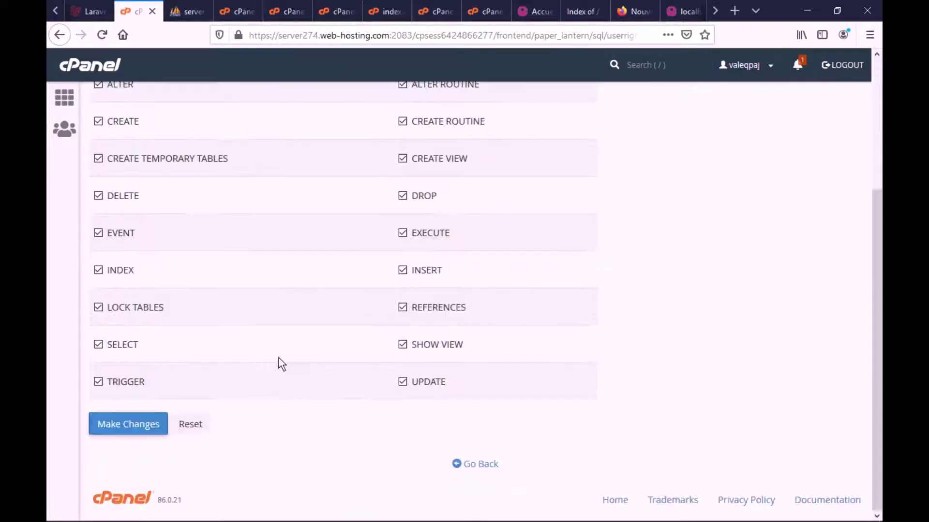
pyautogui.scroll(1, 208, 350)
pyautogui.scroll(-1, 209, 351)
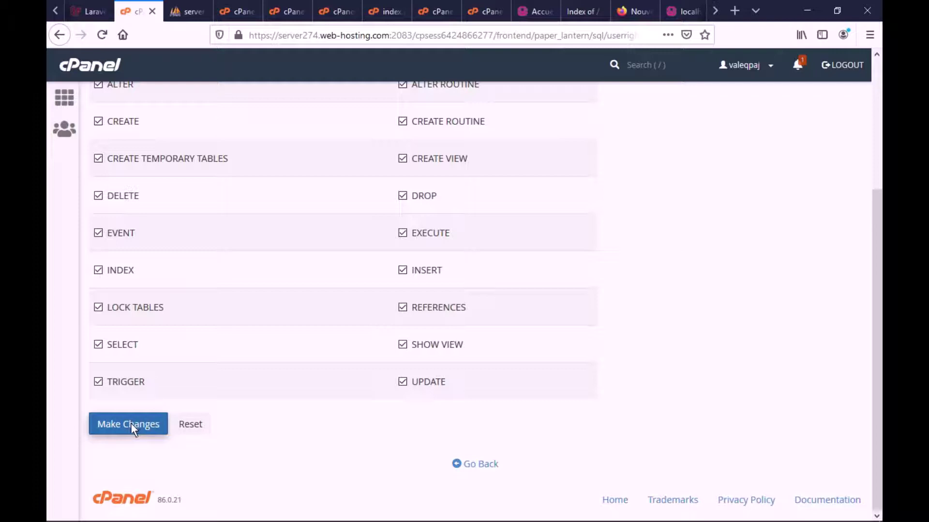
pyautogui.click(129, 423)
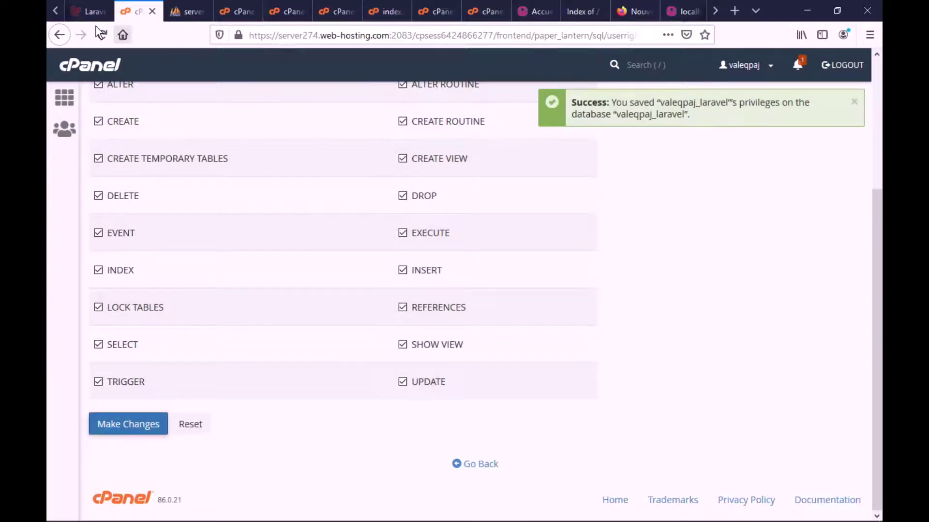
# Step: Cycle through the browser tabs to reach the cPanel File Manager
pyautogui.click(87, 11)
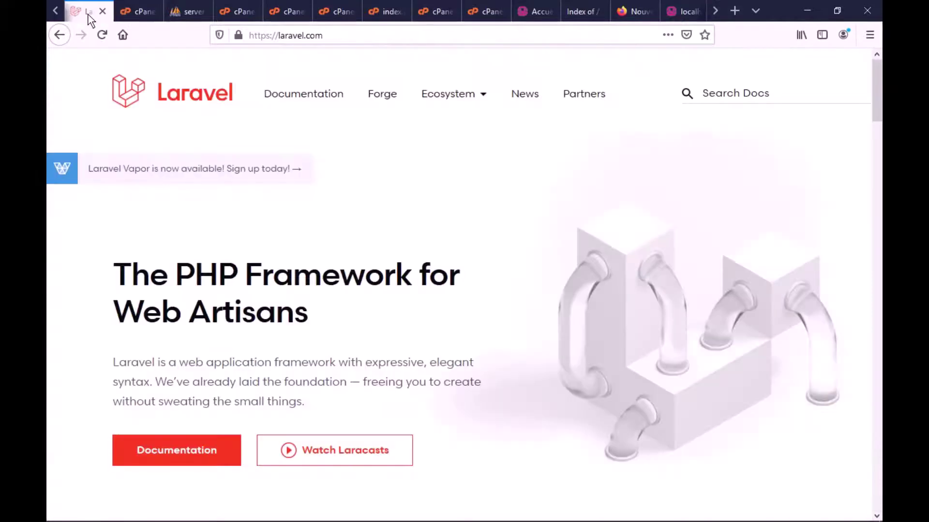
pyautogui.click(58, 11)
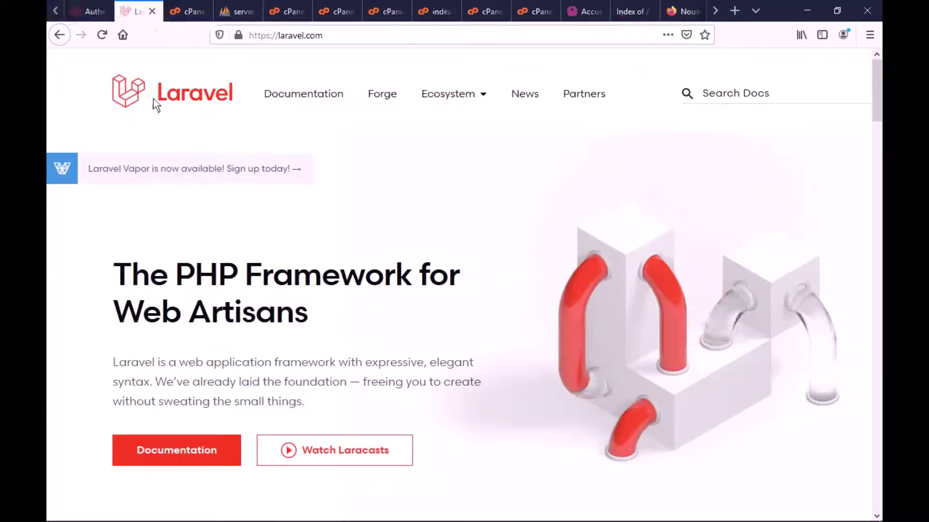
pyautogui.click(183, 8)
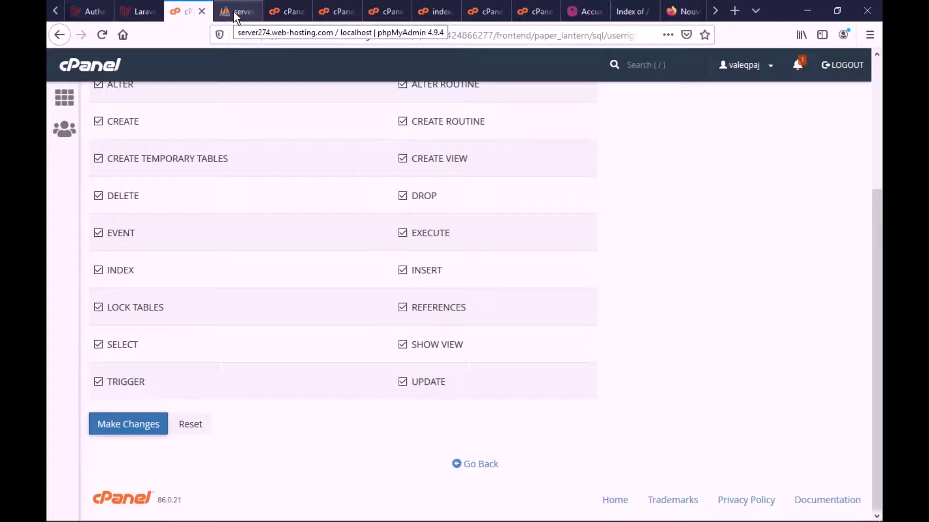
pyautogui.click(292, 10)
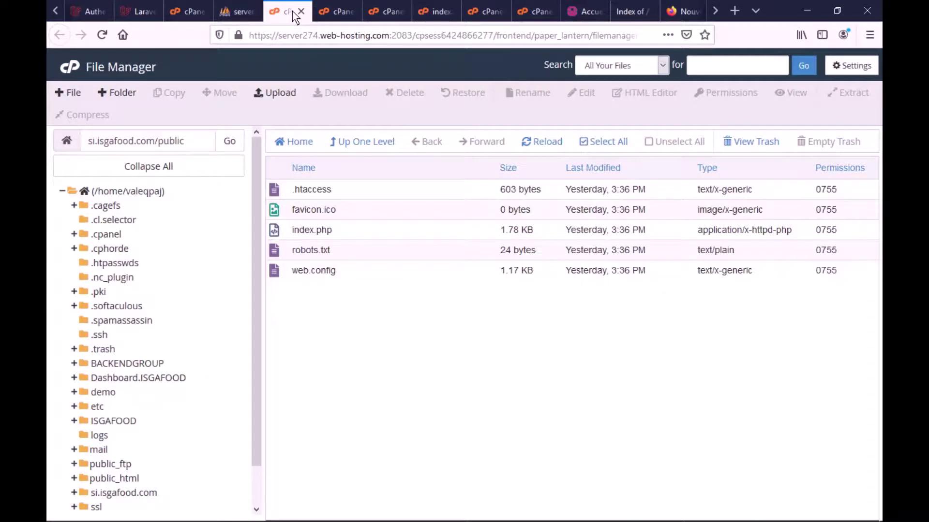
# Step: View the copied password by pasting it into another tab's address bar, then return to File Manager
pyautogui.click(646, 6)
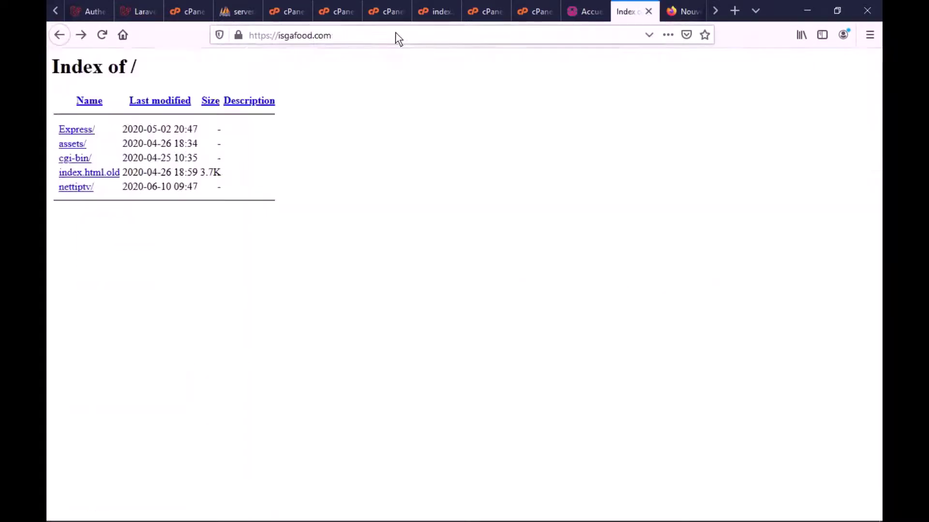
pyautogui.click(372, 38)
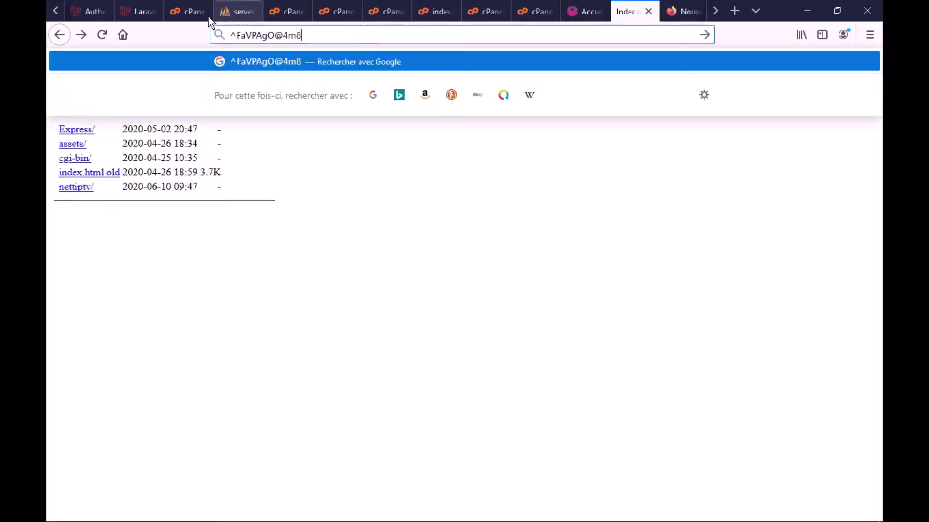
pyautogui.click(190, 14)
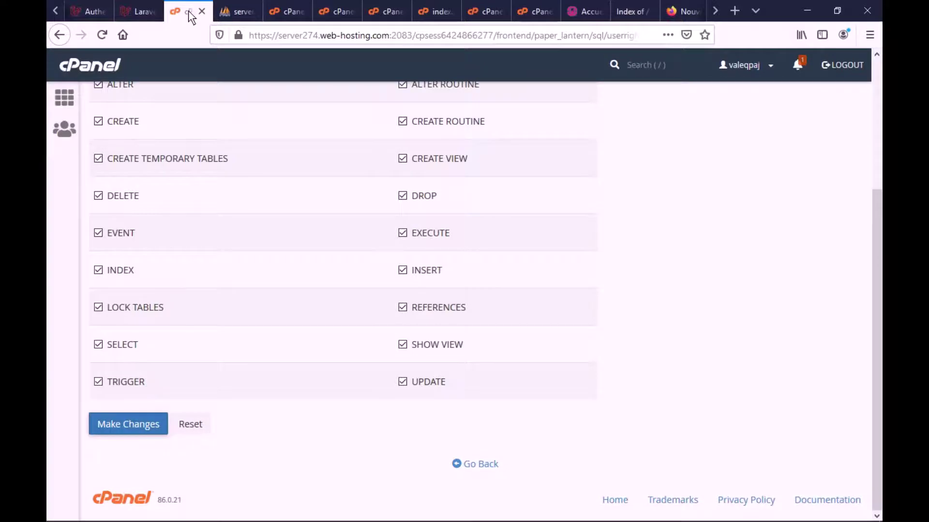
pyautogui.click(259, 19)
pyautogui.click(274, 16)
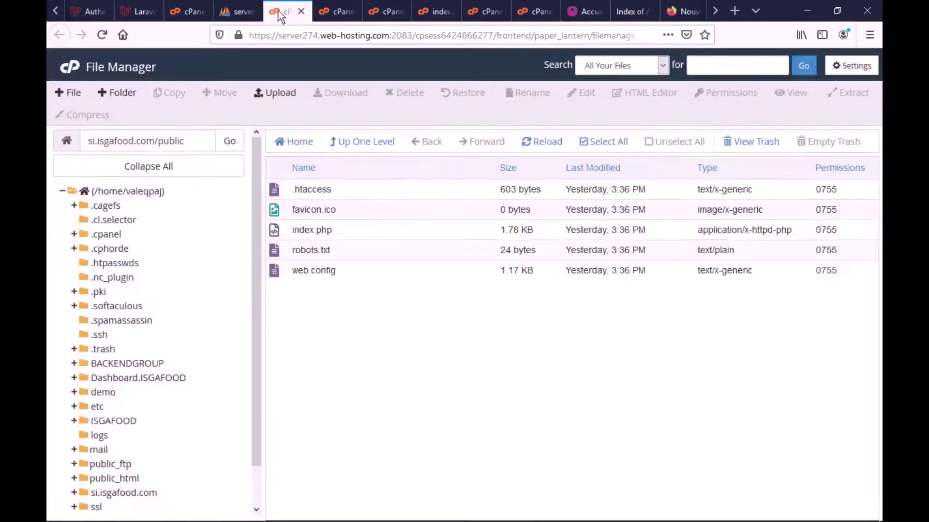
# Step: Open the .env file in the si.isgafood.com folder in the text editor
pyautogui.click(366, 144)
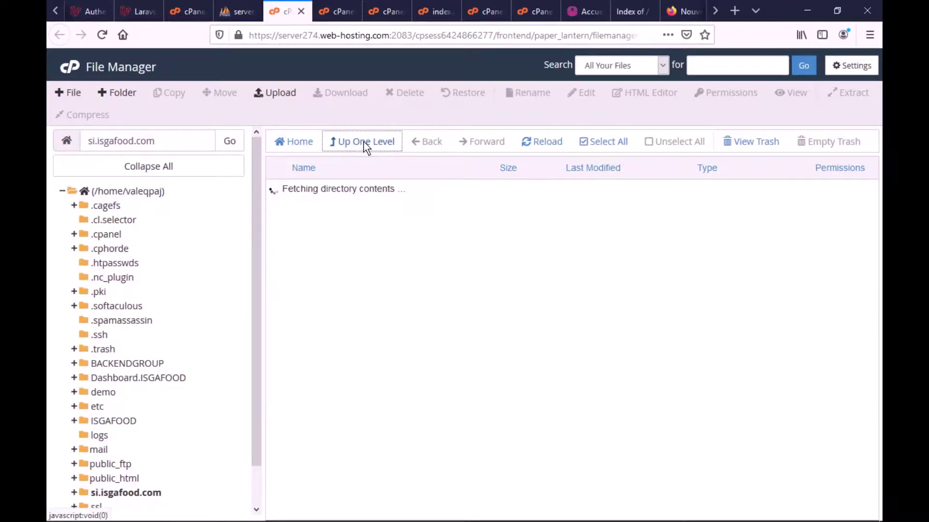
pyautogui.click(291, 433)
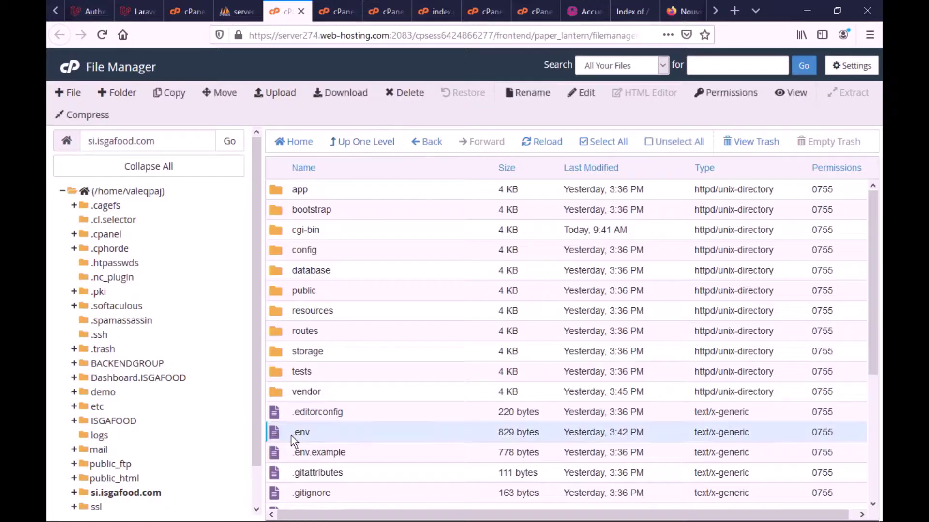
pyautogui.rightClick(291, 435)
pyautogui.click(320, 387)
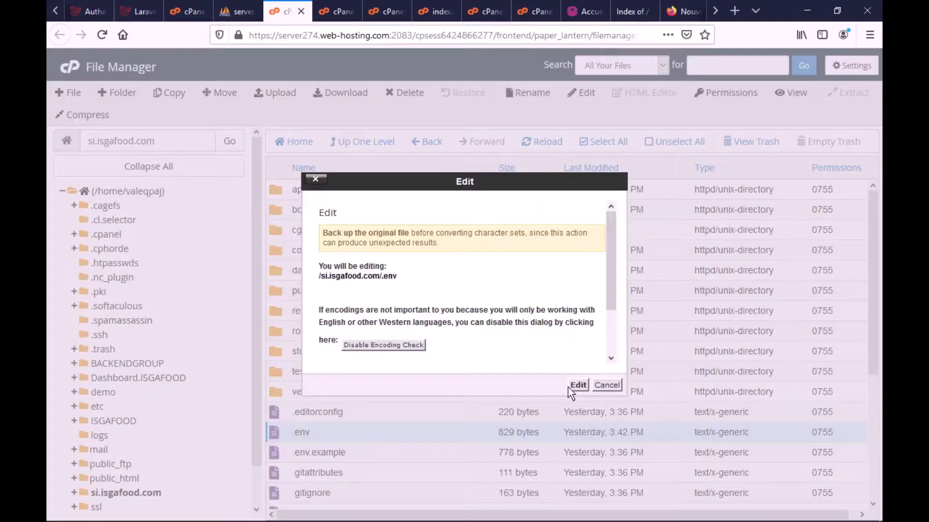
pyautogui.click(576, 386)
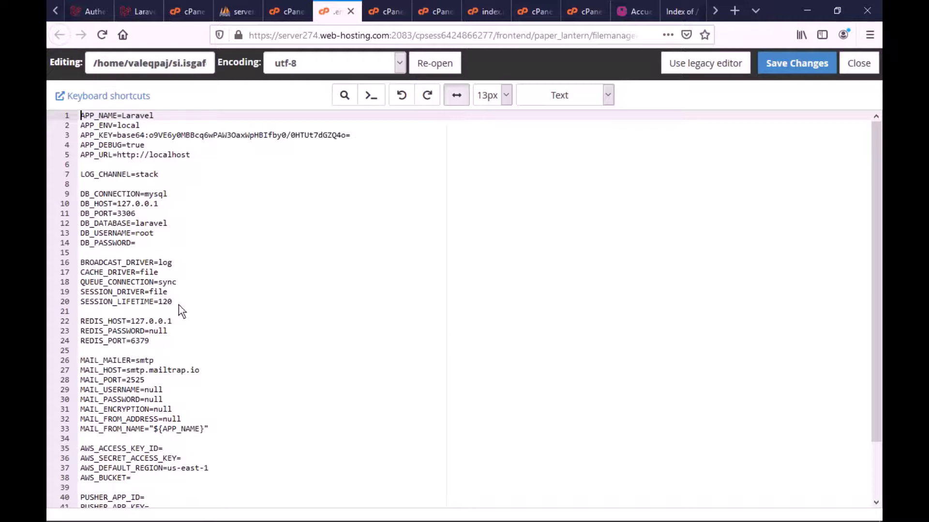
# Step: Paste the database user's password after DB_PASSWORD= in .env
pyautogui.scroll(-1, 181, 310)
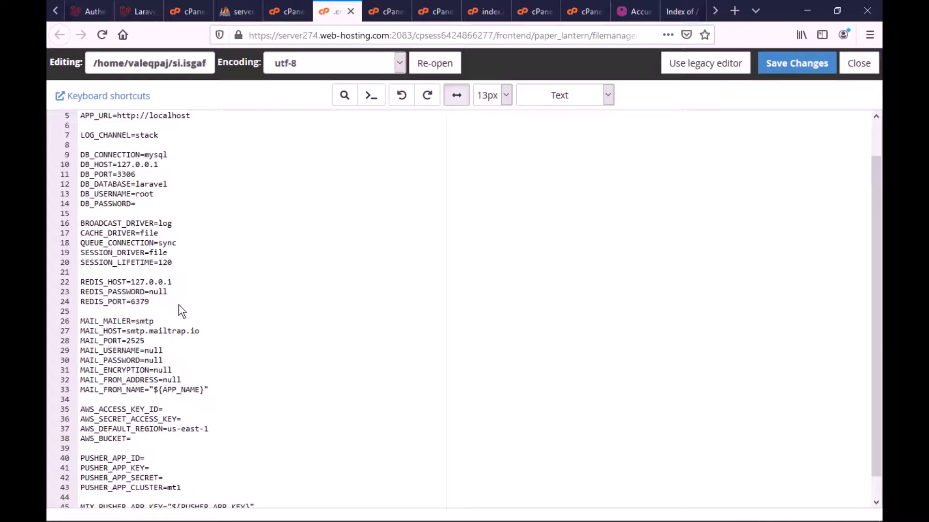
pyautogui.scroll(-1, 178, 310)
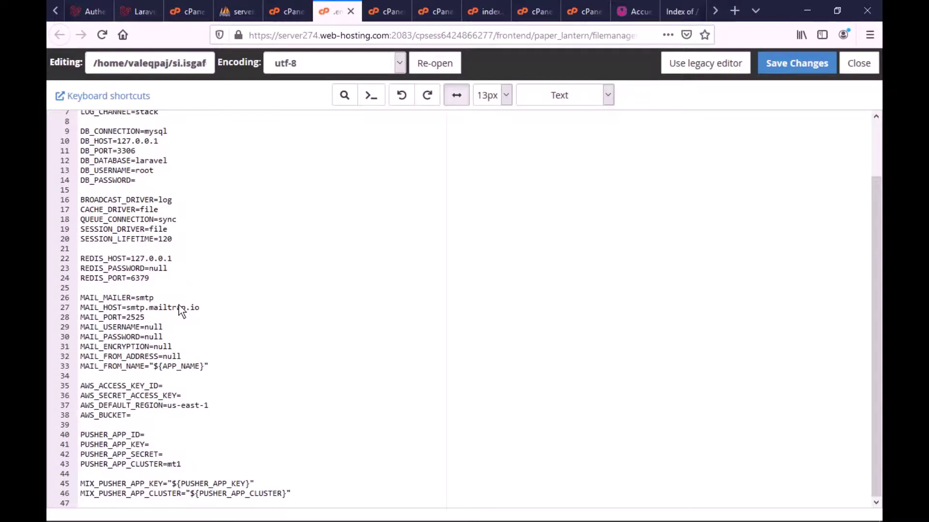
pyautogui.click(154, 160)
pyautogui.doubleClick(148, 172)
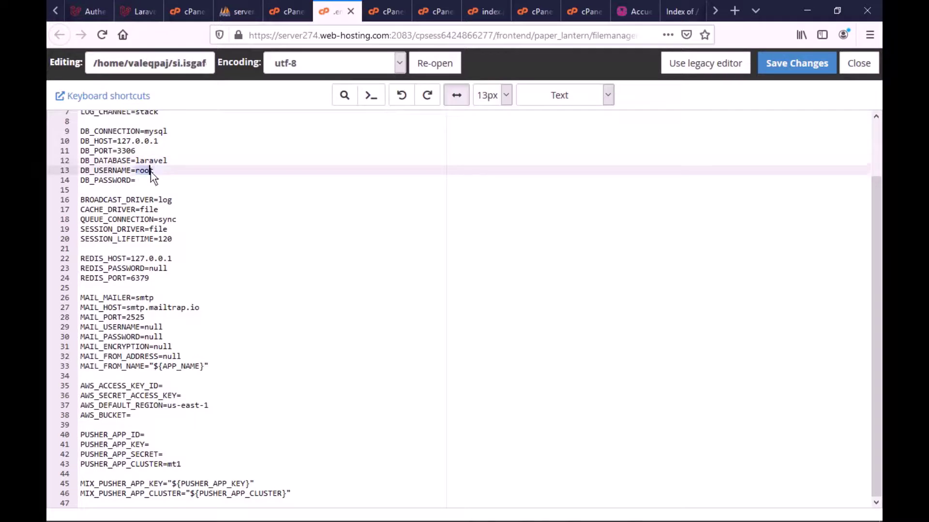
pyautogui.click(146, 184)
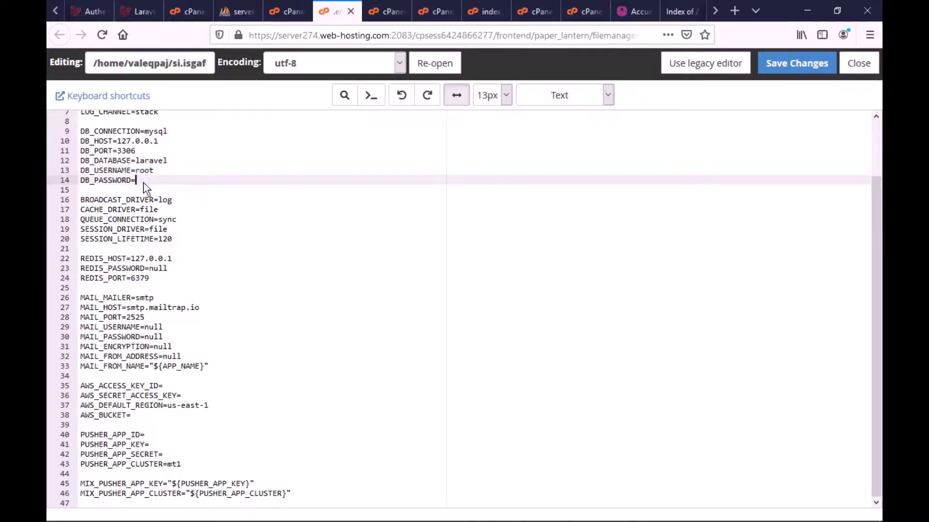
pyautogui.hotkey('ctrl', 'v')
pyautogui.doubleClick(145, 171)
pyautogui.click(281, 8)
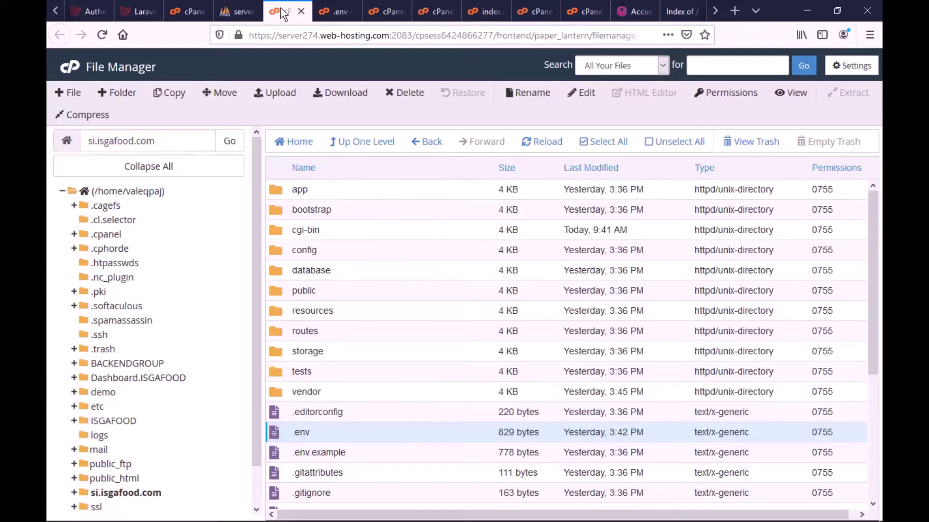
# Step: Paste the hosted laravel database user's name over root on the .env DB_USERNAME line and save
pyautogui.click(191, 13)
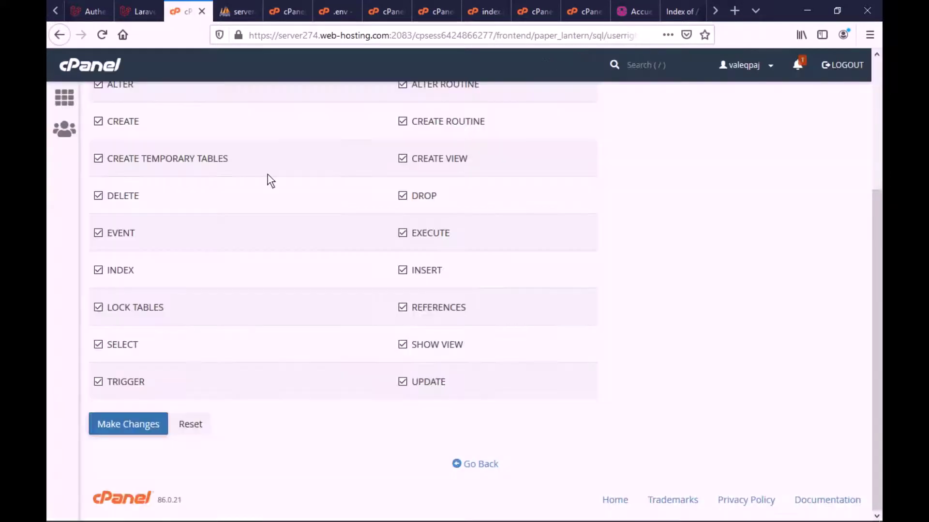
pyautogui.scroll(3, 303, 364)
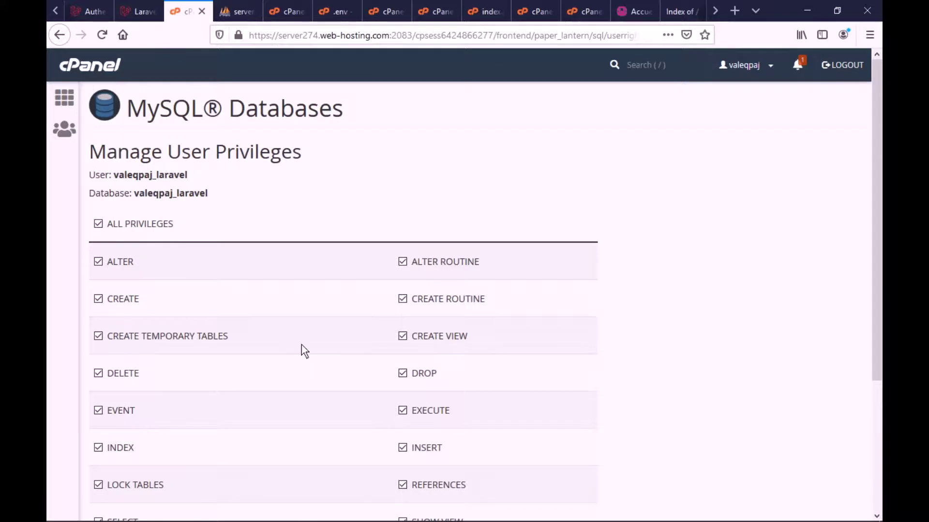
pyautogui.moveTo(114, 174); pyautogui.dragTo(190, 179)
pyautogui.hotkey('ctrl', 'c')
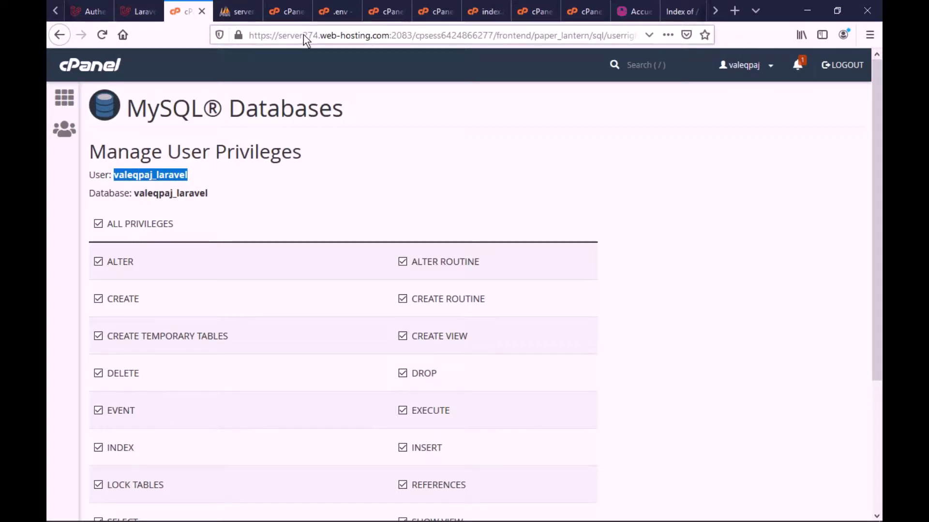
pyautogui.click(336, 11)
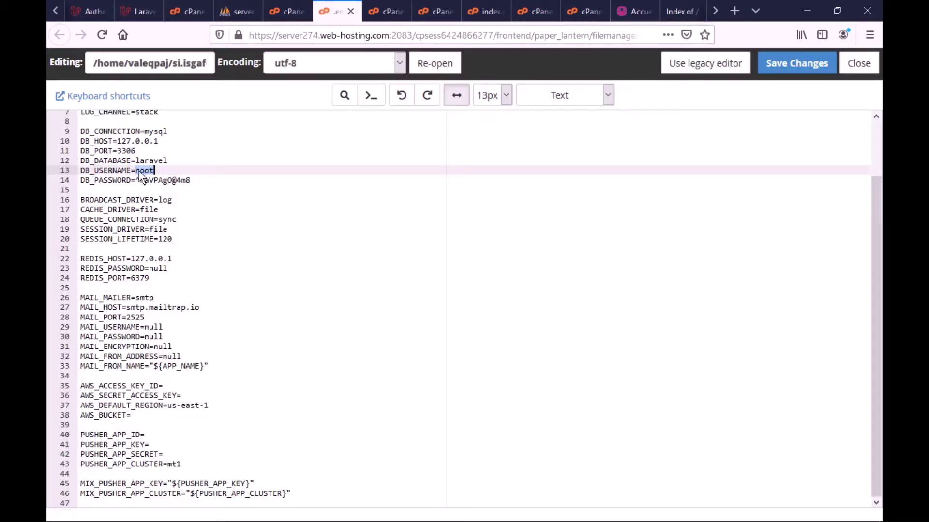
pyautogui.moveTo(139, 171); pyautogui.dragTo(153, 171)
pyautogui.hotkey('ctrl', 'v')
pyautogui.click(797, 63)
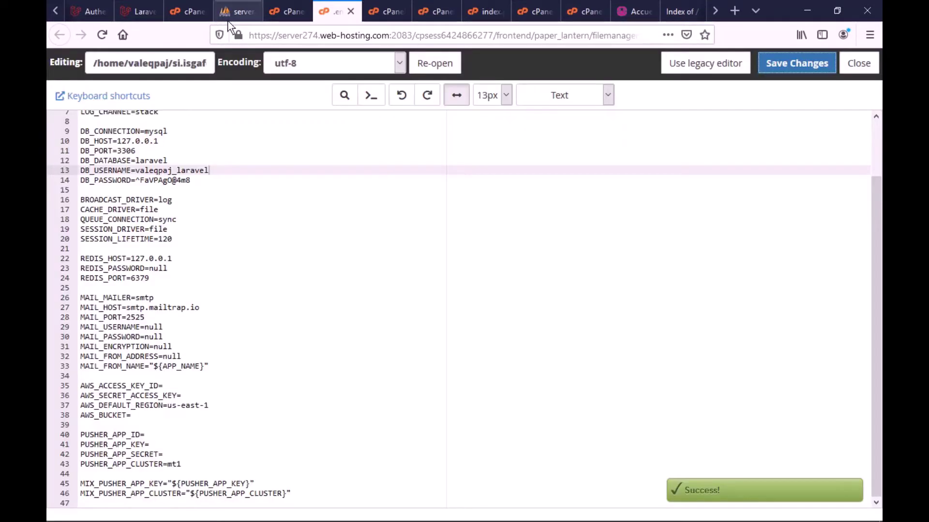
pyautogui.click(235, 12)
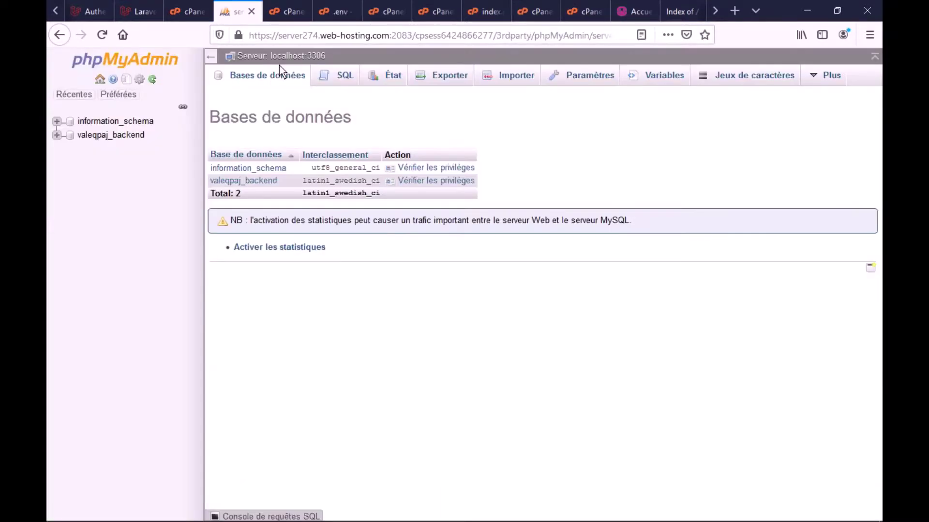
# Step: Clear the user name selection on the privileges page and go to the cPanel home dashboard
pyautogui.click(179, 12)
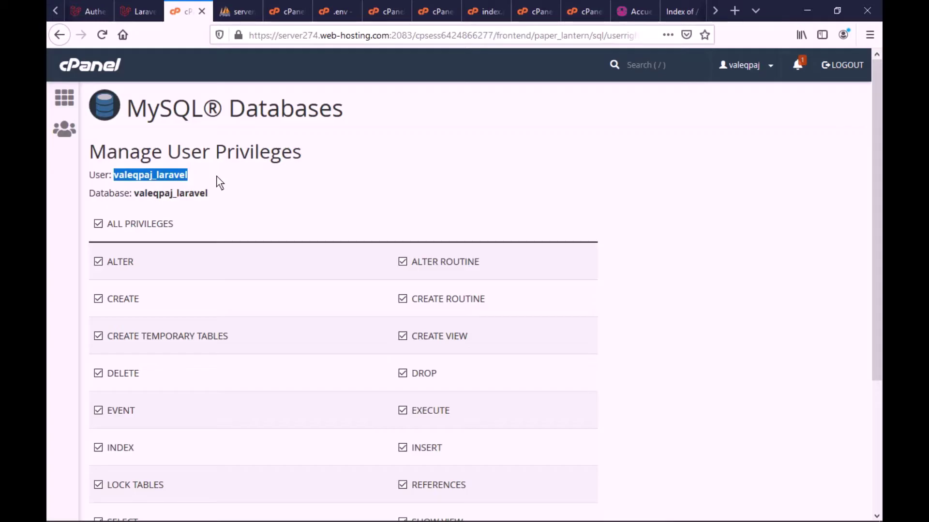
pyautogui.click(277, 190)
pyautogui.scroll(-3, 339, 206)
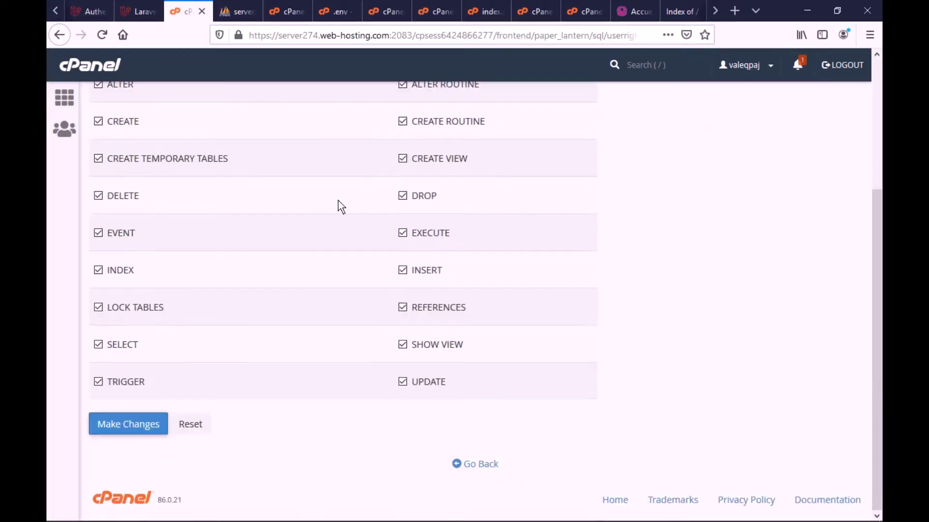
pyautogui.scroll(3, 258, 92)
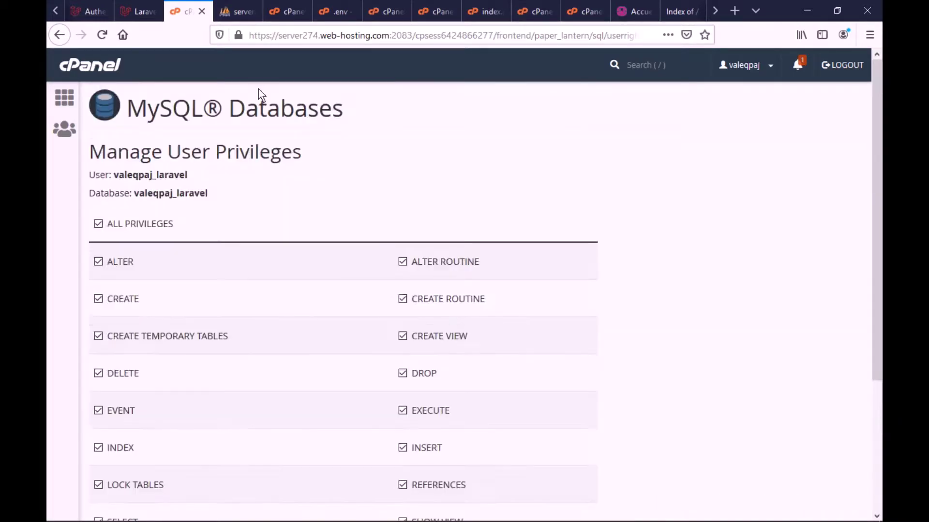
pyautogui.click(68, 106)
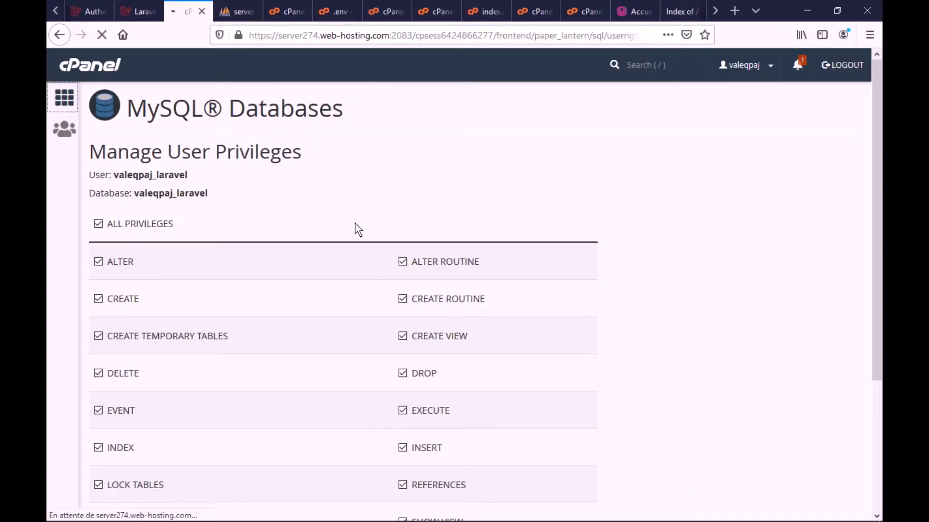
# Step: Browse the cPanel dashboard, then return to phpMyAdmin's list now showing the laravel database
pyautogui.scroll(-5, 325, 308)
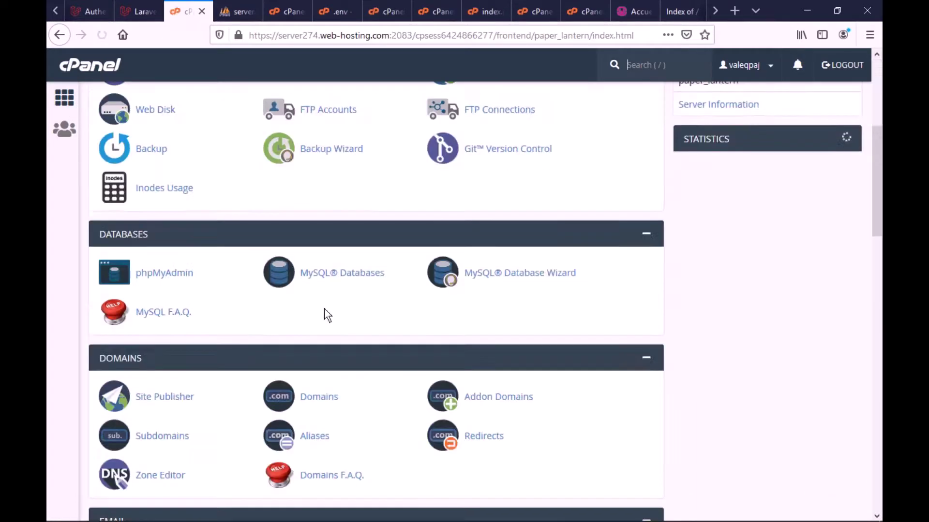
pyautogui.scroll(-2, 325, 310)
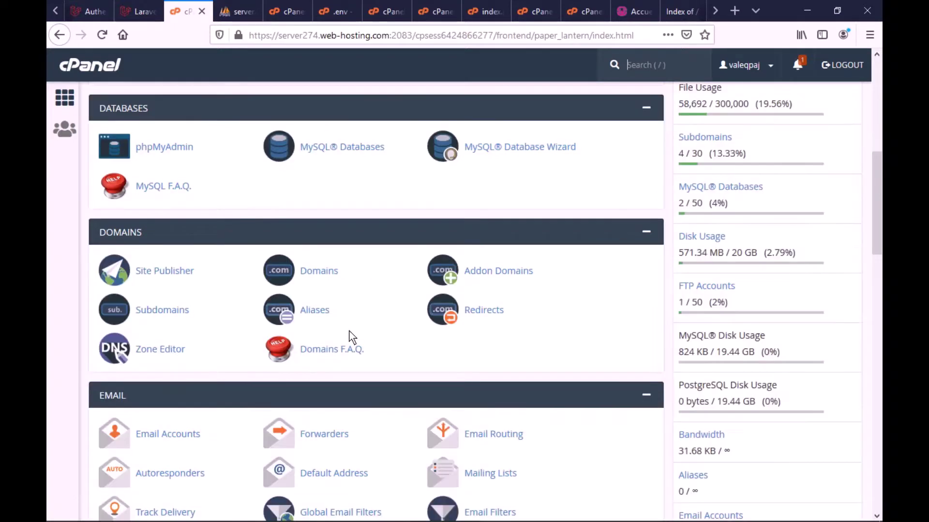
pyautogui.scroll(-1, 348, 314)
pyautogui.scroll(-3, 340, 285)
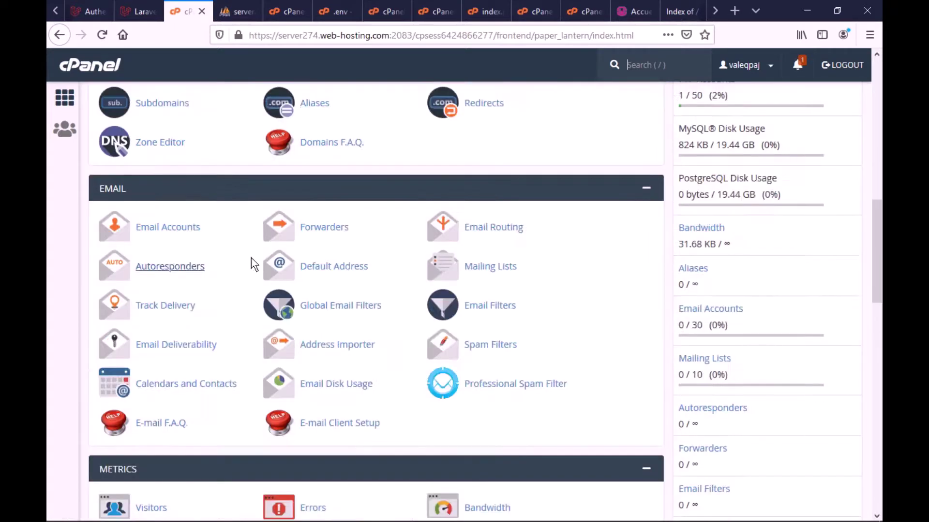
pyautogui.scroll(-5, 245, 278)
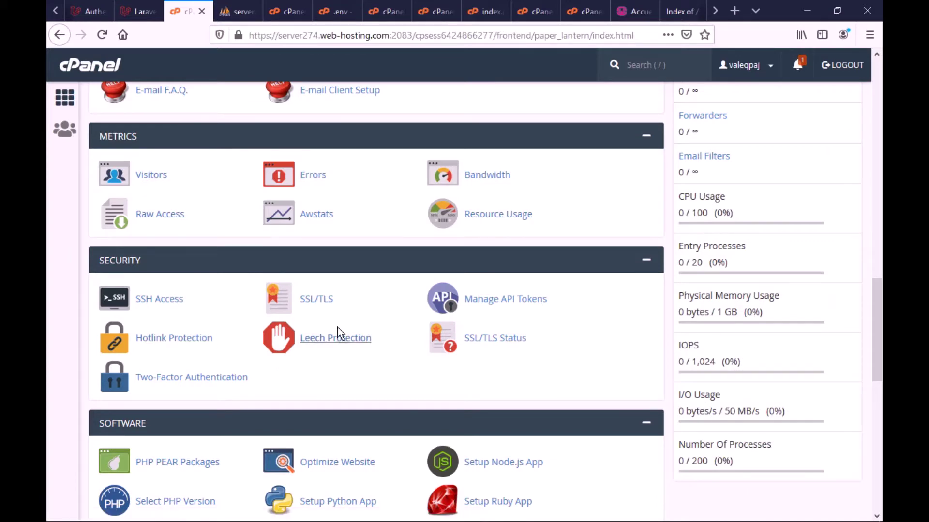
pyautogui.scroll(8, 773, 266)
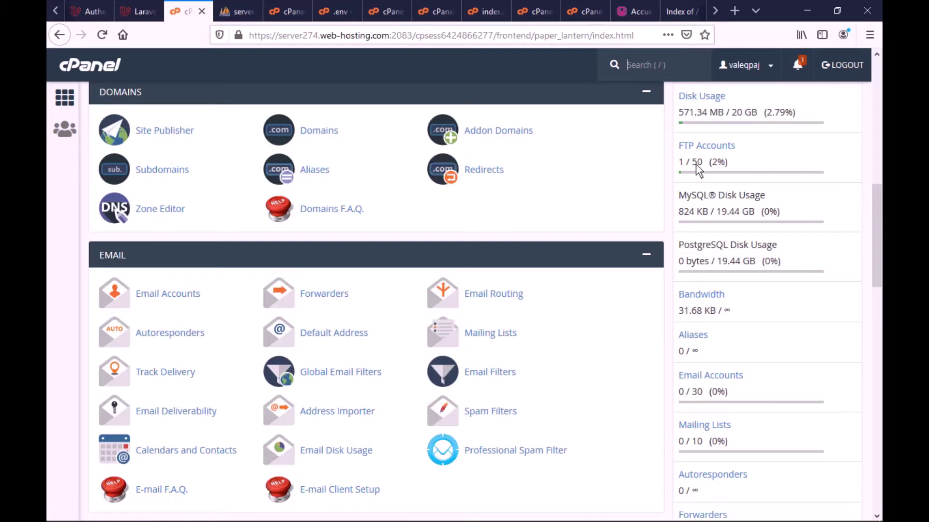
pyautogui.scroll(3, 700, 184)
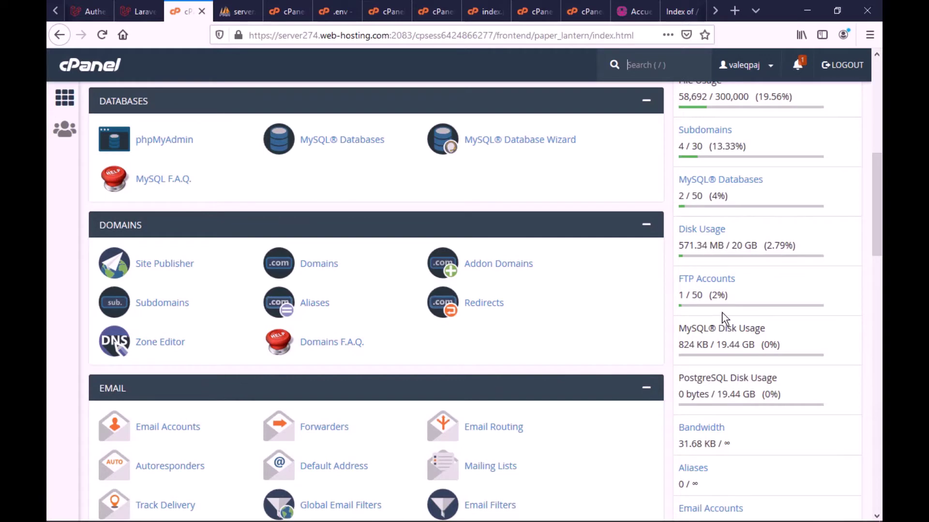
pyautogui.hotkey('ctrl', 'Tab')
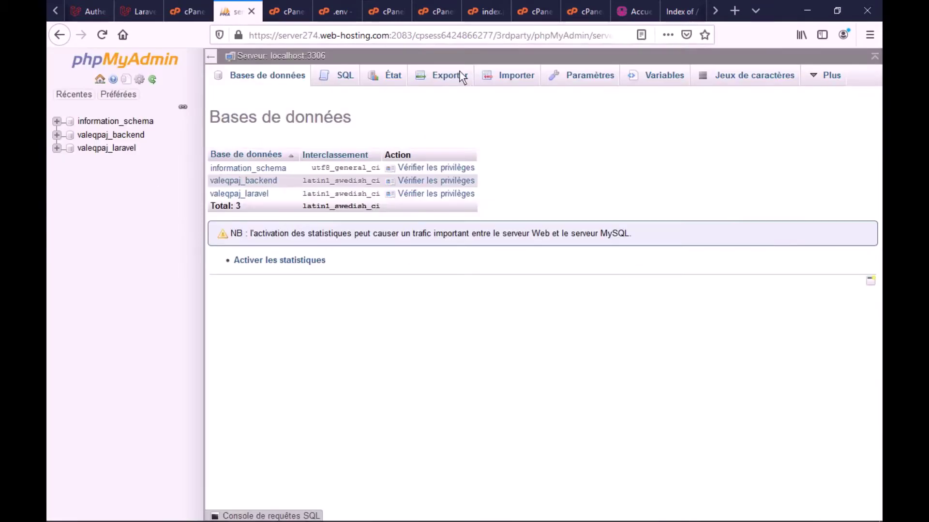
# Step: Import laravel.sql from Téléchargements into the prefixed laravel database, creating the migrations and users tables
pyautogui.click(115, 149)
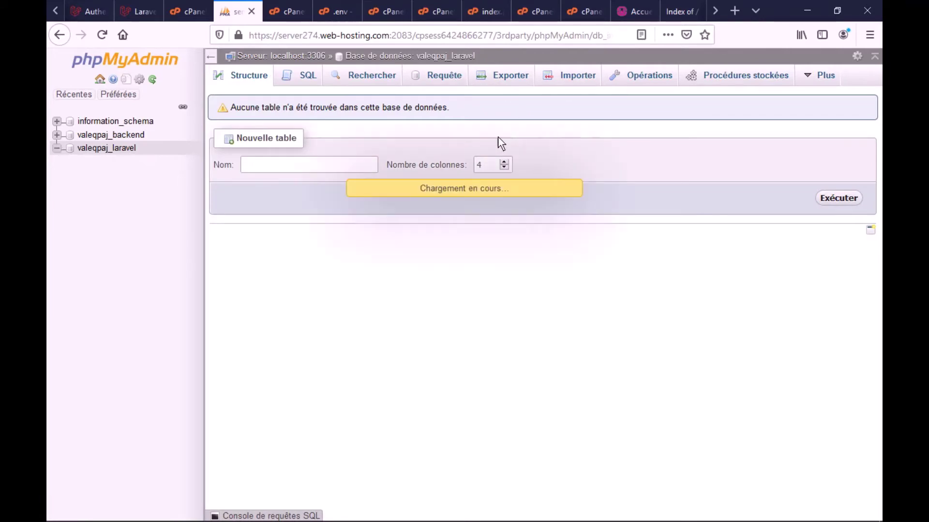
pyautogui.click(333, 217)
pyautogui.click(114, 170)
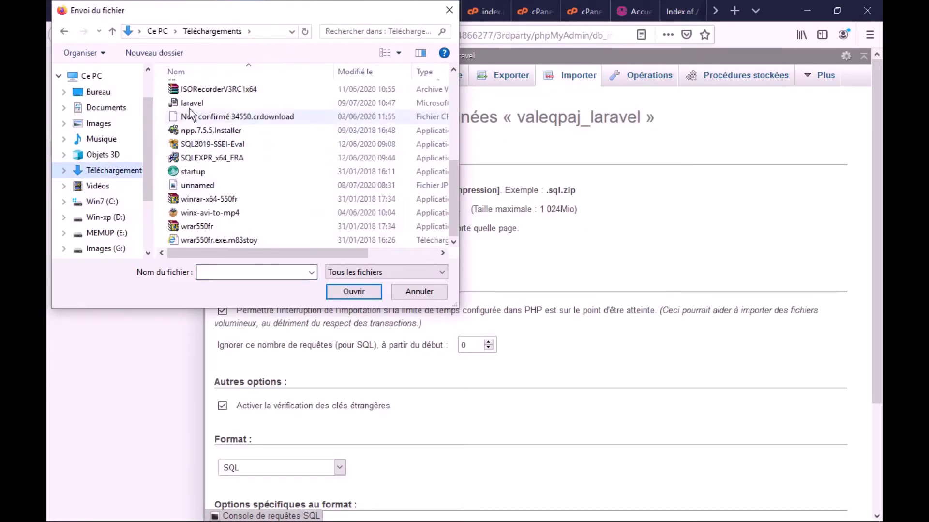
pyautogui.doubleClick(224, 99)
pyautogui.scroll(-3, 359, 353)
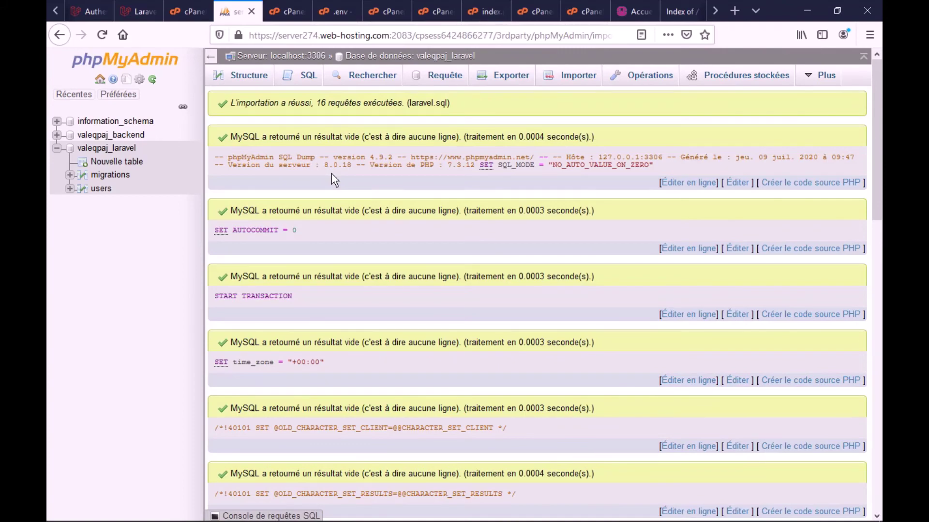
pyautogui.scroll(-10, 332, 173)
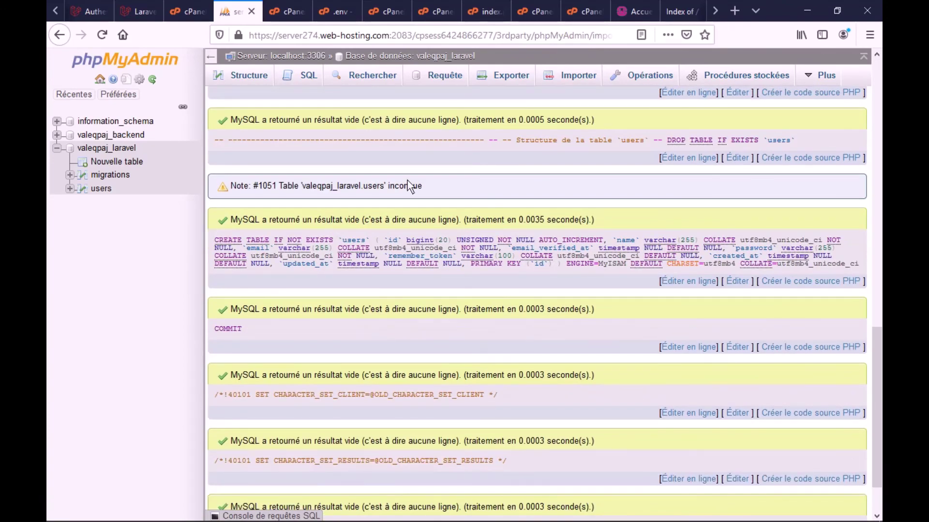